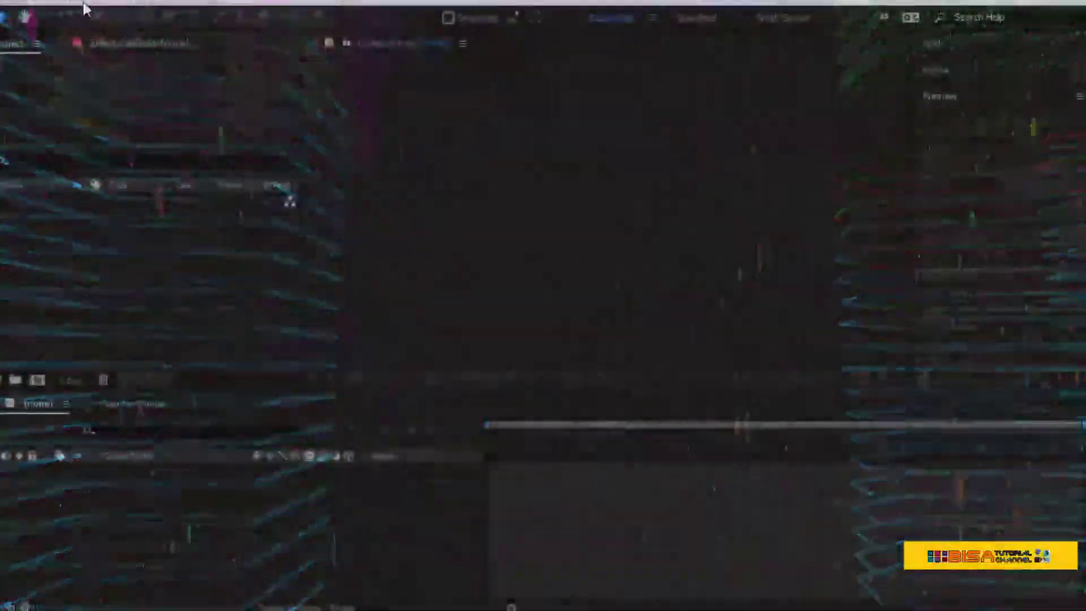
# - Create Comp 1 with the default composition settings
pyautogui.click(84, 7)
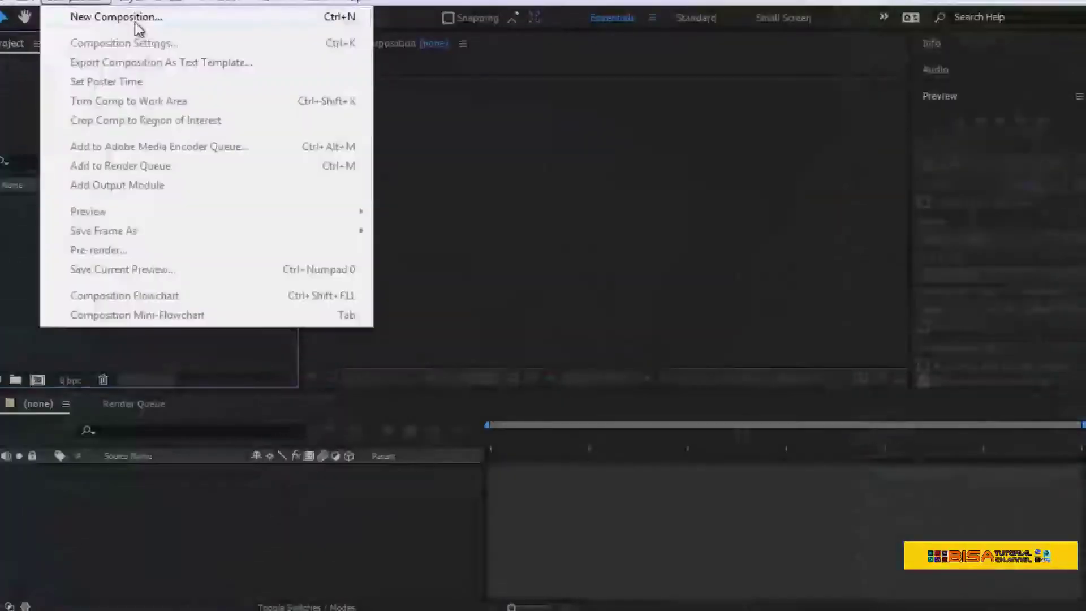
pyautogui.click(141, 30)
pyautogui.click(620, 476)
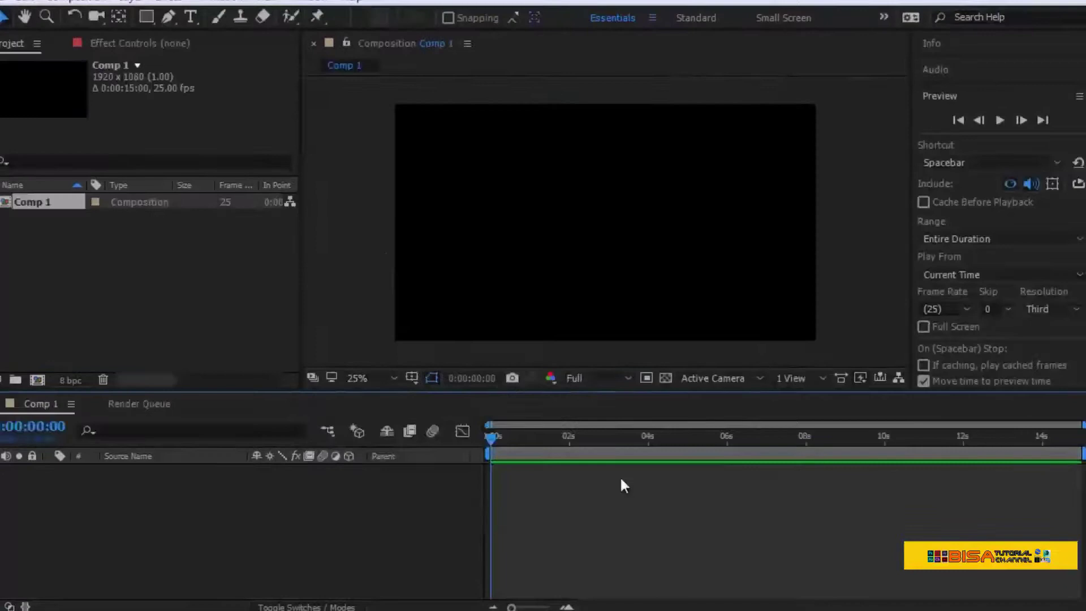
# - Add four full-frame black solids to Comp 1
pyautogui.click(132, 2)
pyautogui.moveTo(283, 0)
pyautogui.click(508, 9)
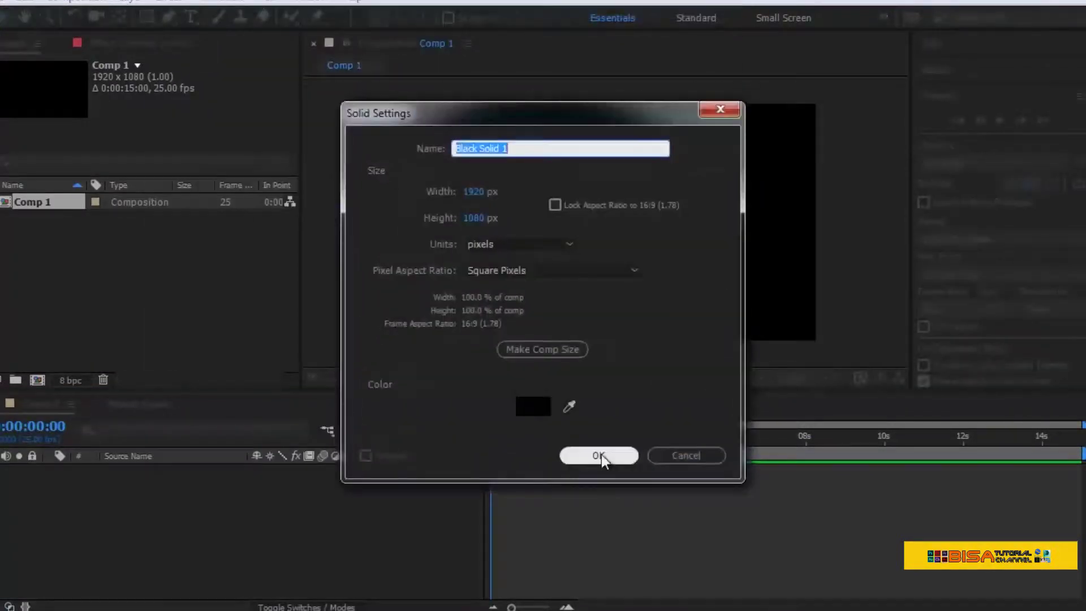
pyautogui.click(602, 454)
pyautogui.click(132, 3)
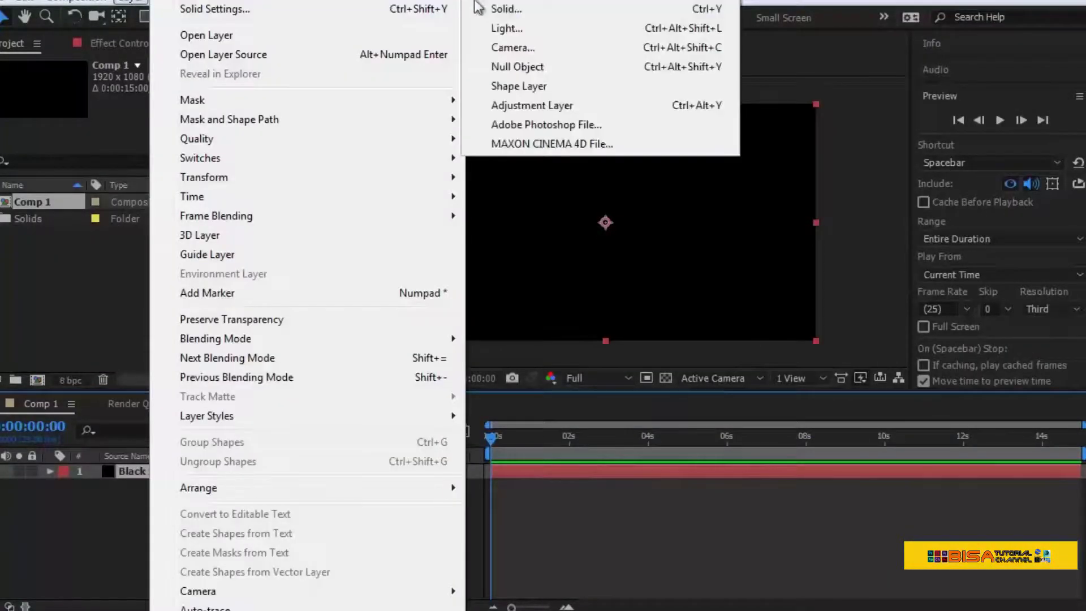
pyautogui.click(504, 8)
pyautogui.click(594, 454)
pyautogui.click(133, 2)
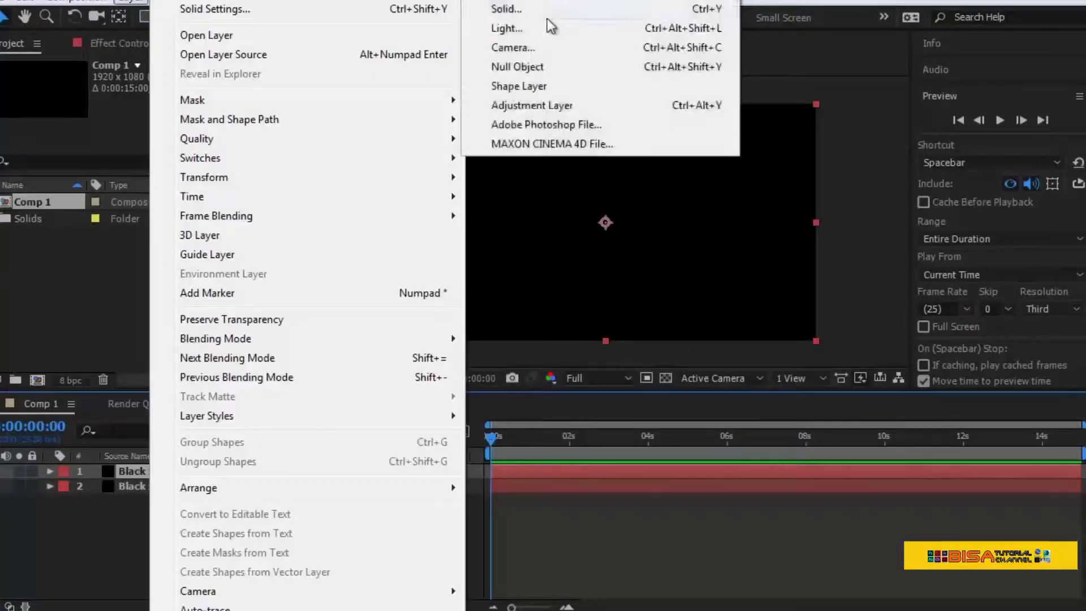
pyautogui.click(504, 9)
pyautogui.click(596, 458)
pyautogui.click(133, 2)
pyautogui.moveTo(176, 3)
pyautogui.click(504, 8)
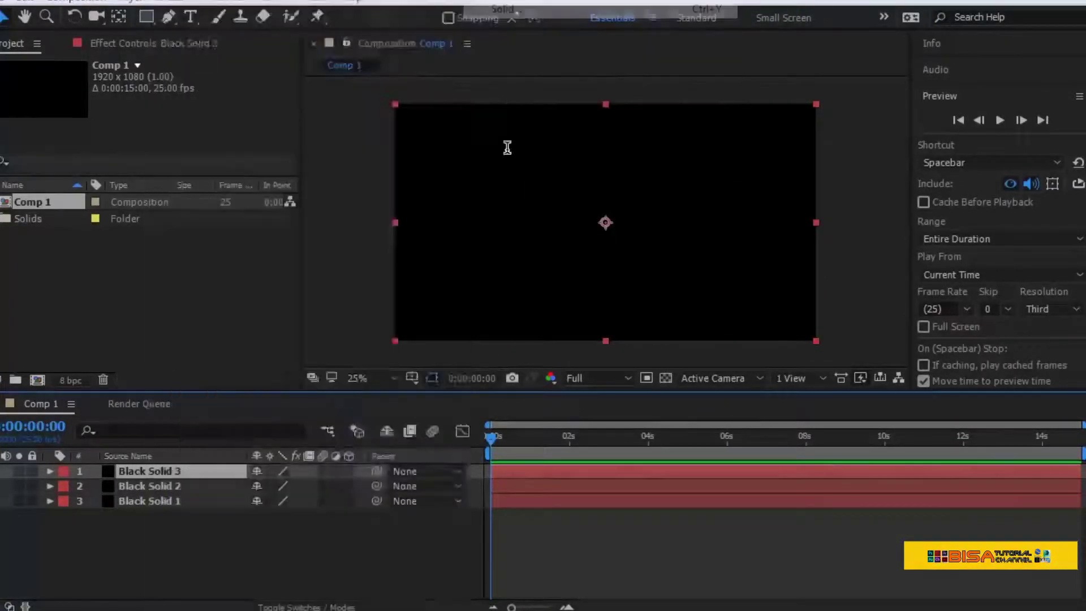
pyautogui.click(591, 455)
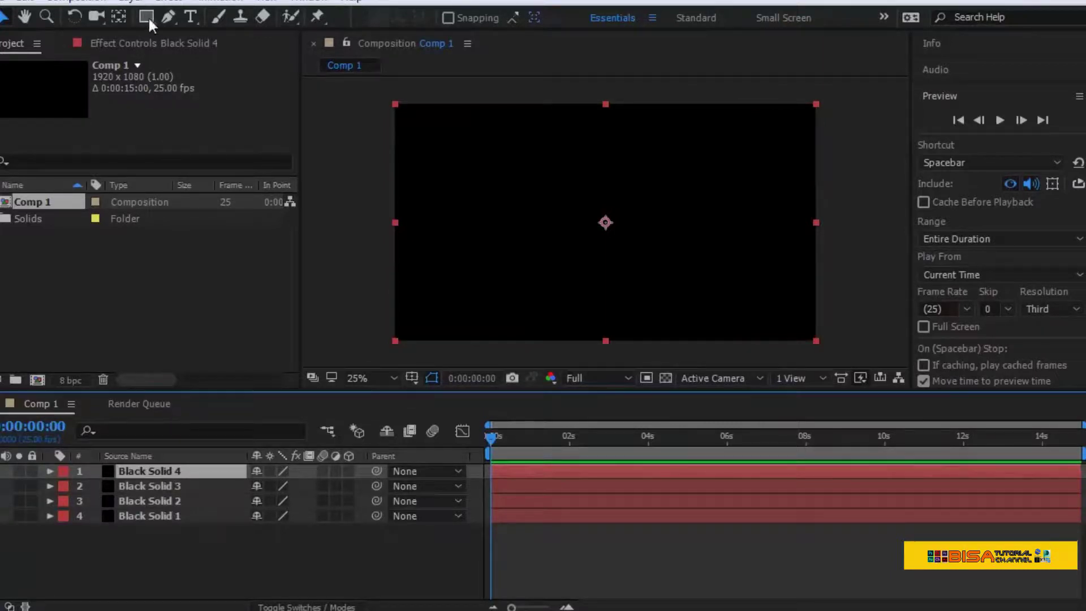
pyautogui.click(169, 2)
# - Apply Stardust to Black Solid 4 and move to 0:00:01:18 to show the particle burst
pyautogui.moveTo(324, 407)
pyautogui.click(487, 412)
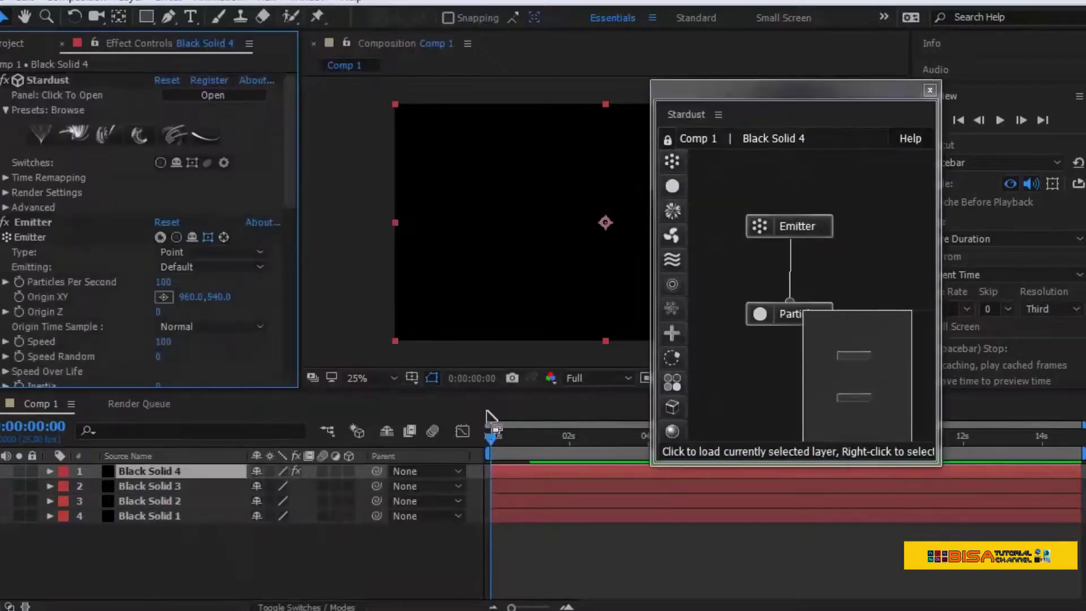
pyautogui.moveTo(495, 434); pyautogui.dragTo(564, 422)
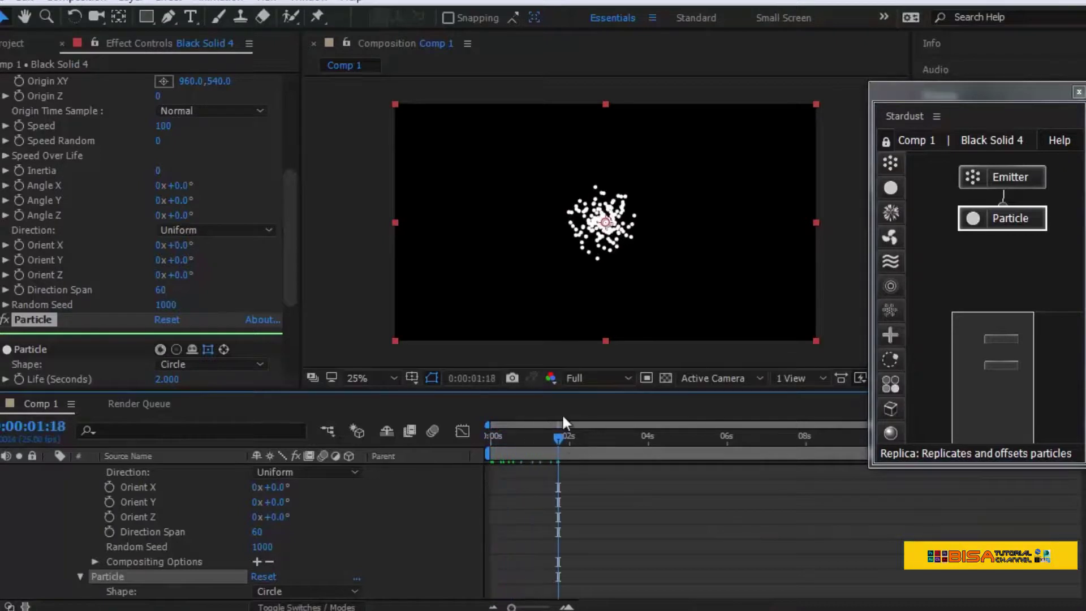
pyautogui.moveTo(296, 258); pyautogui.dragTo(295, 195)
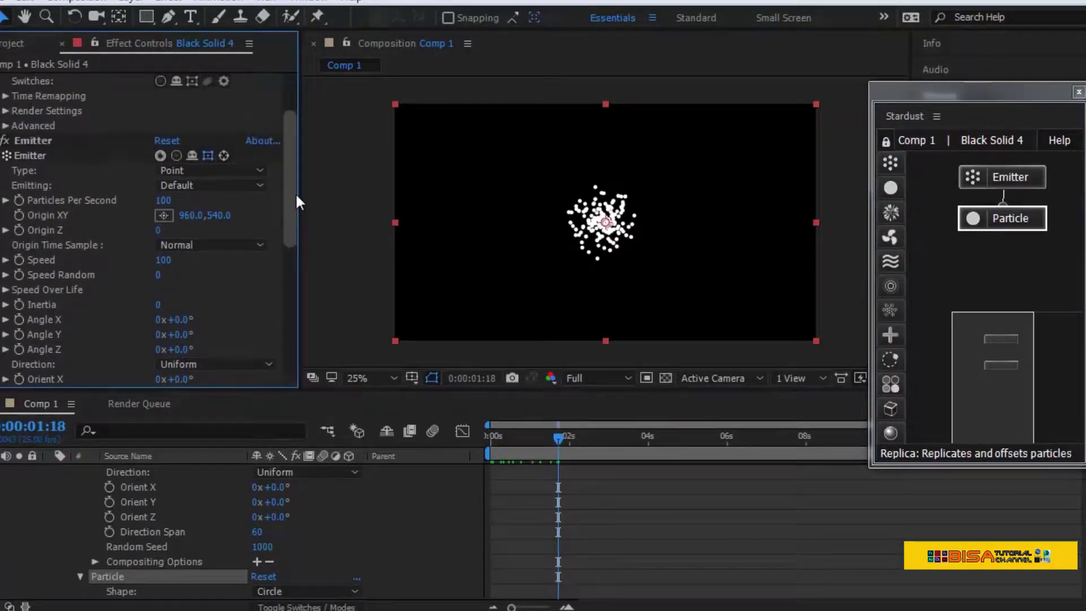
# - Keep the emitter type as Point, collapse Black Solid 4, and select Black Solid 3
pyautogui.click(262, 169)
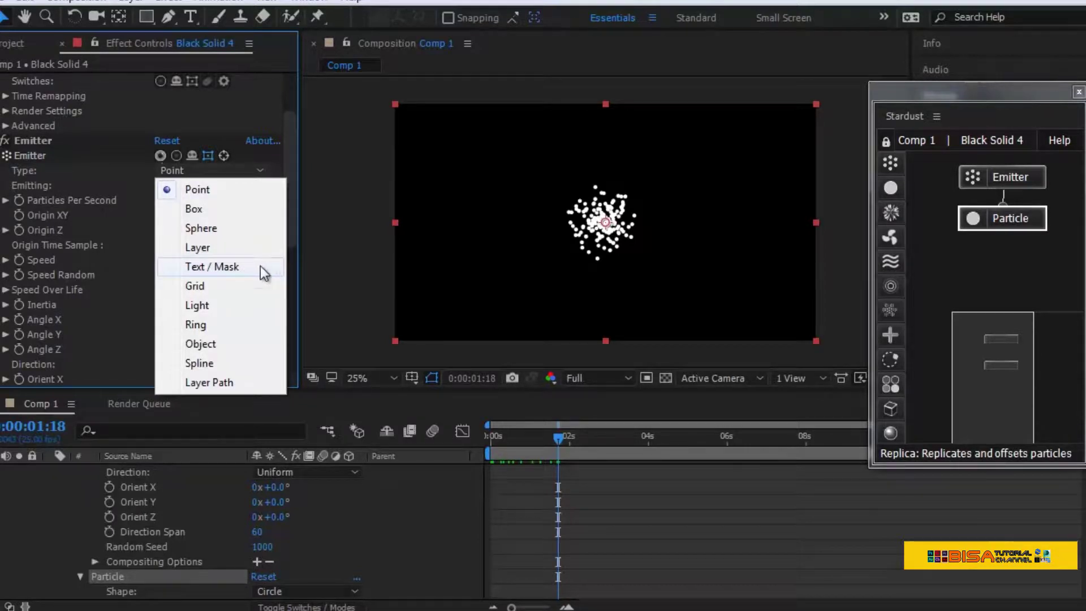
pyautogui.click(288, 175)
pyautogui.scroll(5, 238, 535)
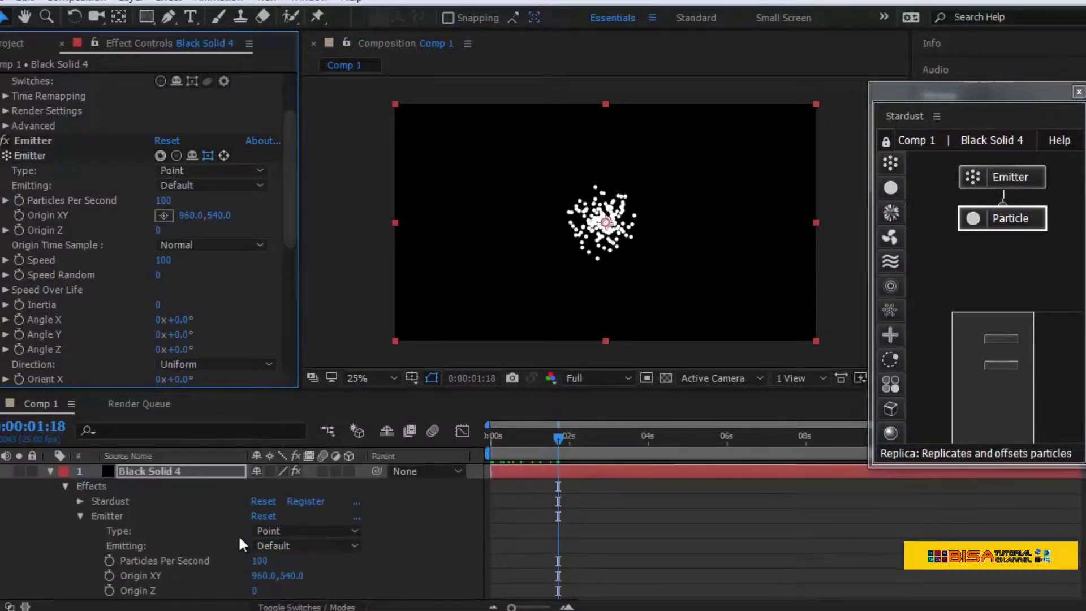
pyautogui.click(65, 486)
pyautogui.click(50, 471)
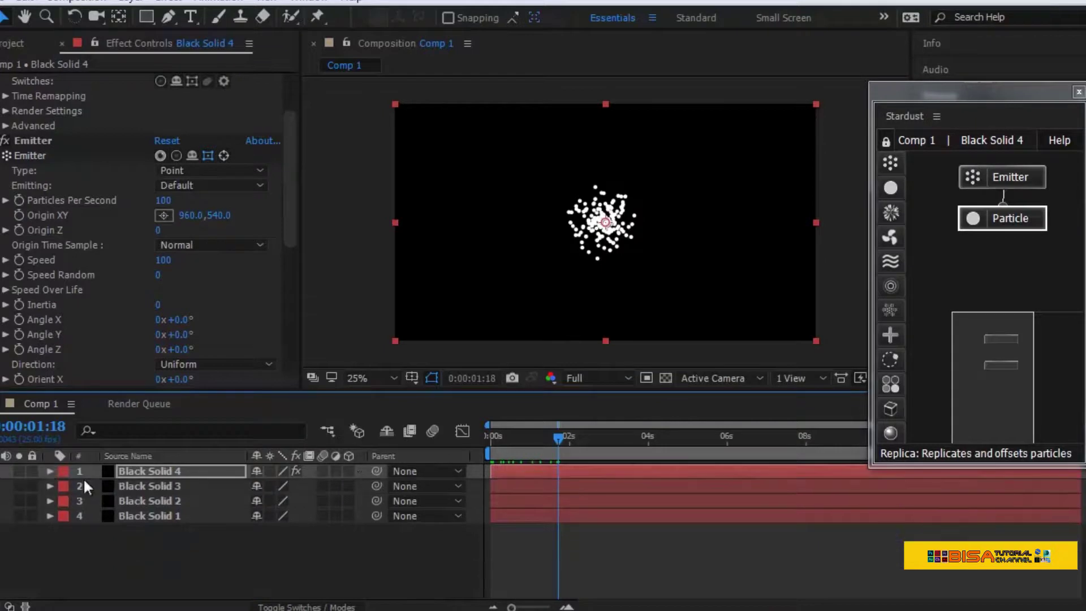
pyautogui.click(51, 486)
# - Draw a wide rectangle, an ellipse and a small rectangle mask on Black Solid 3
pyautogui.press('q')
pyautogui.moveTo(396, 197); pyautogui.dragTo(816, 243)
pyautogui.moveTo(149, 17); pyautogui.dragTo(187, 56)
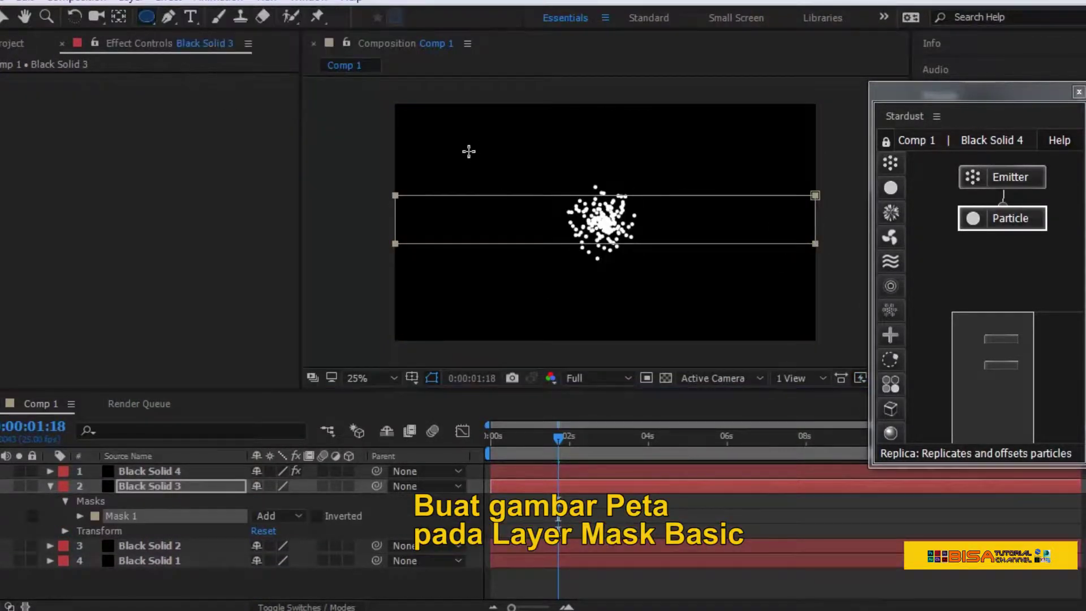
pyautogui.moveTo(468, 150); pyautogui.dragTo(554, 182)
pyautogui.moveTo(146, 17); pyautogui.dragTo(218, 34)
pyautogui.moveTo(581, 150); pyautogui.dragTo(644, 181)
# - Draw Pen masks for the upper-right and lower-left building outlines
pyautogui.press('g')
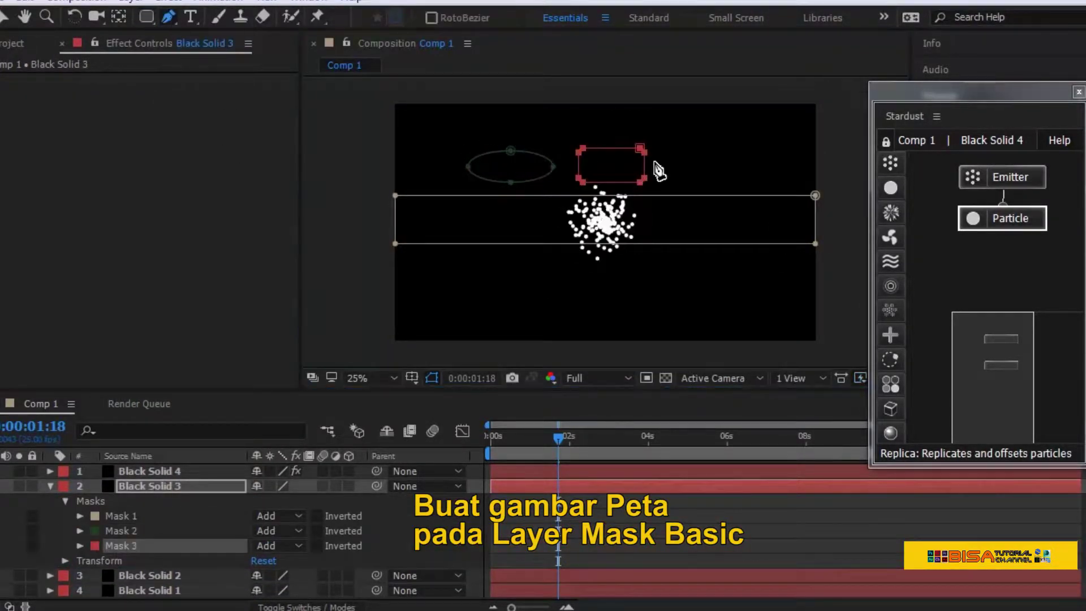
pyautogui.click(688, 150)
pyautogui.click(664, 163)
pyautogui.click(664, 181)
pyautogui.click(688, 150)
pyautogui.click(481, 257)
pyautogui.click(453, 270)
pyautogui.click(463, 303)
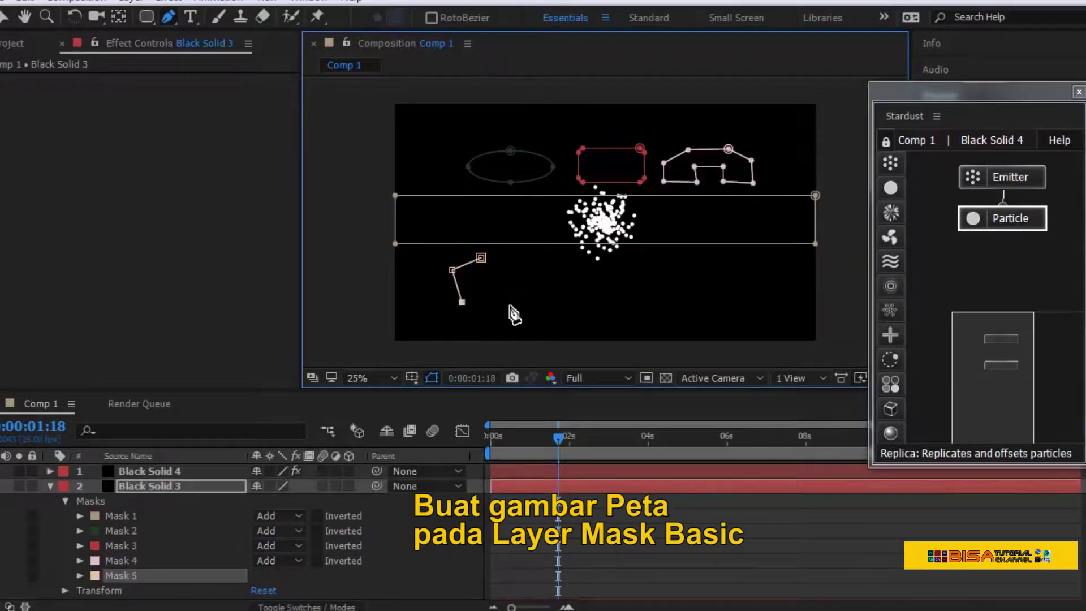
pyautogui.click(481, 257)
# - Draw Pen masks for the lower-centre and lower-right building outlines
pyautogui.click(571, 259)
pyautogui.click(600, 286)
pyautogui.click(664, 262)
pyautogui.click(576, 313)
pyautogui.click(571, 259)
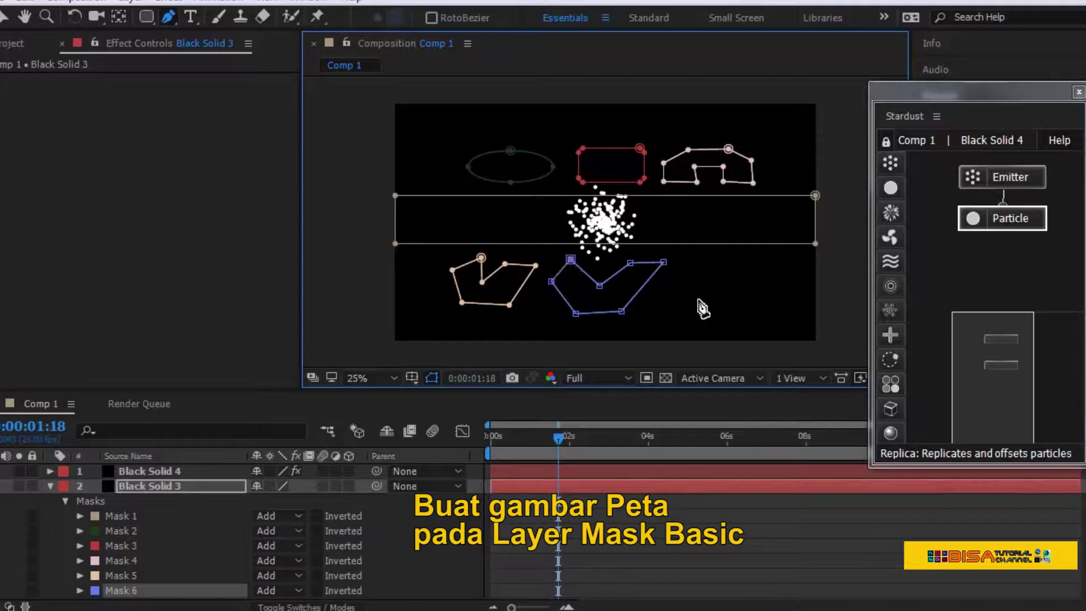
pyautogui.click(694, 262)
pyautogui.click(728, 262)
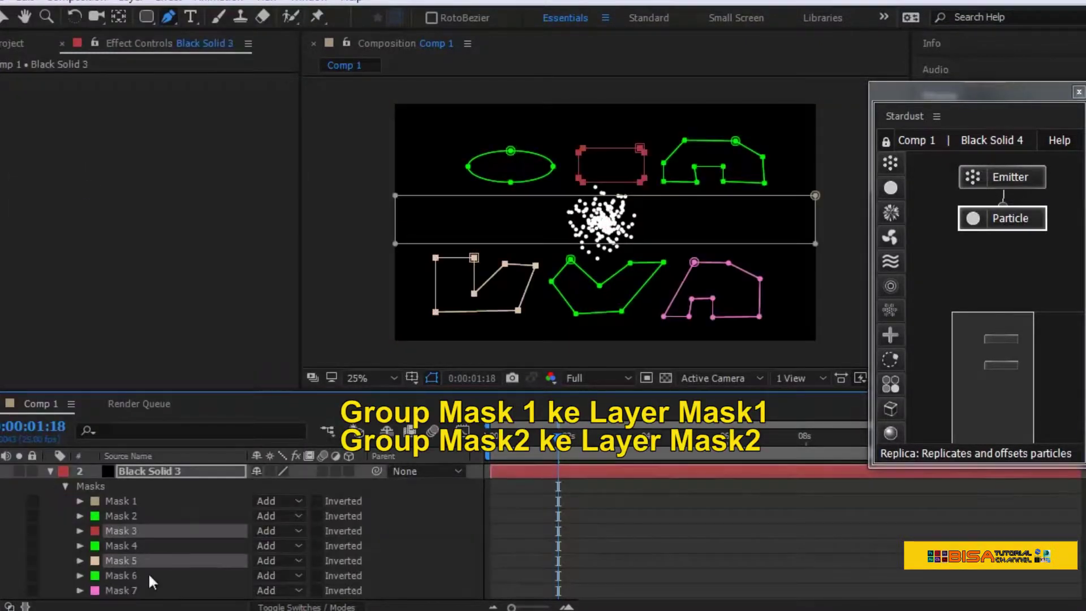
# - Set the mask colour of masks 3, 5 and 7 to red
pyautogui.keyDown('ctrl'); pyautogui.click(121, 590); pyautogui.keyUp('ctrl')
pyautogui.click(94, 591)
pyautogui.press('Return')
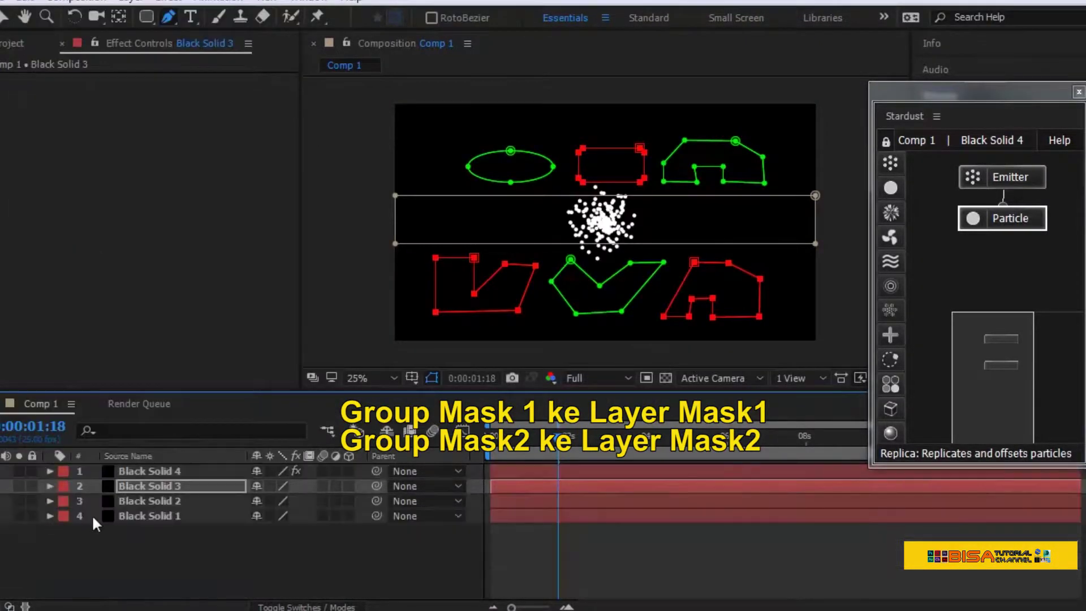
pyautogui.click(92, 514)
# - Paste the red masks onto Black Solid 1 and set a Text/Mask emitter releasing once at speed 0
pyautogui.hotkey('ctrl', 'v')
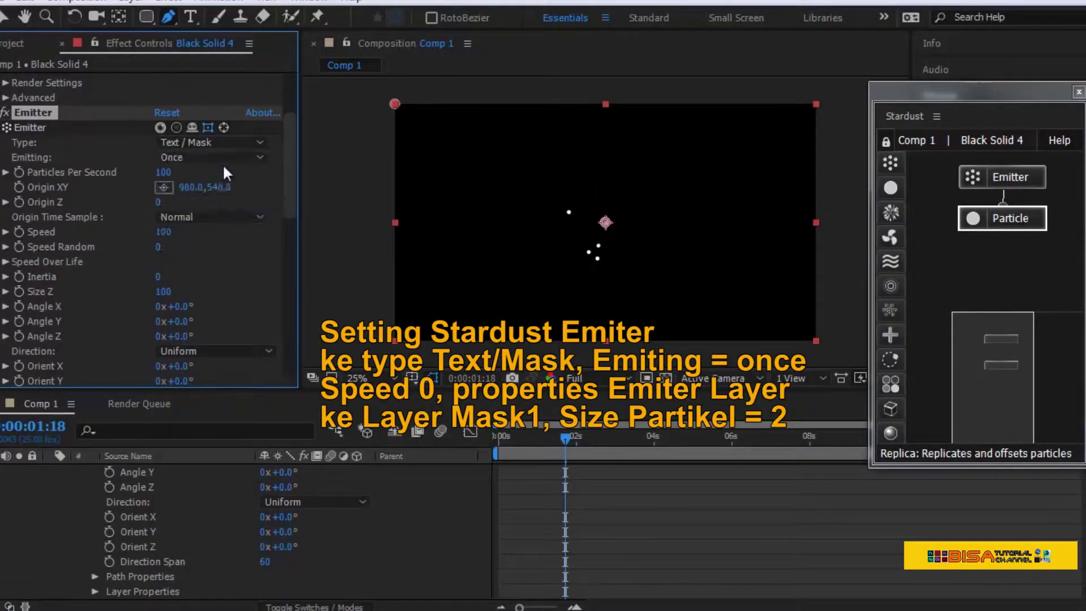
pyautogui.scroll(-5, 223, 164)
pyautogui.click(267, 186)
pyautogui.click(221, 245)
pyautogui.click(266, 335)
pyautogui.click(254, 400)
# - Switch the emitter source to Black Solid 2's masks at 10 particles per second
pyautogui.scroll(10, 290, 277)
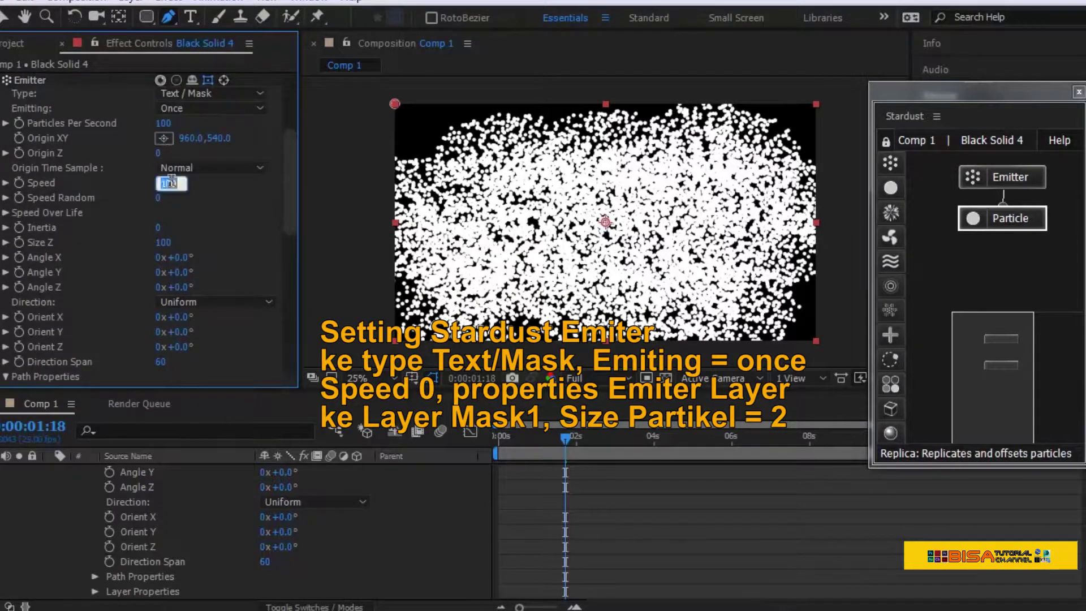
pyautogui.scroll(-5, 287, 293)
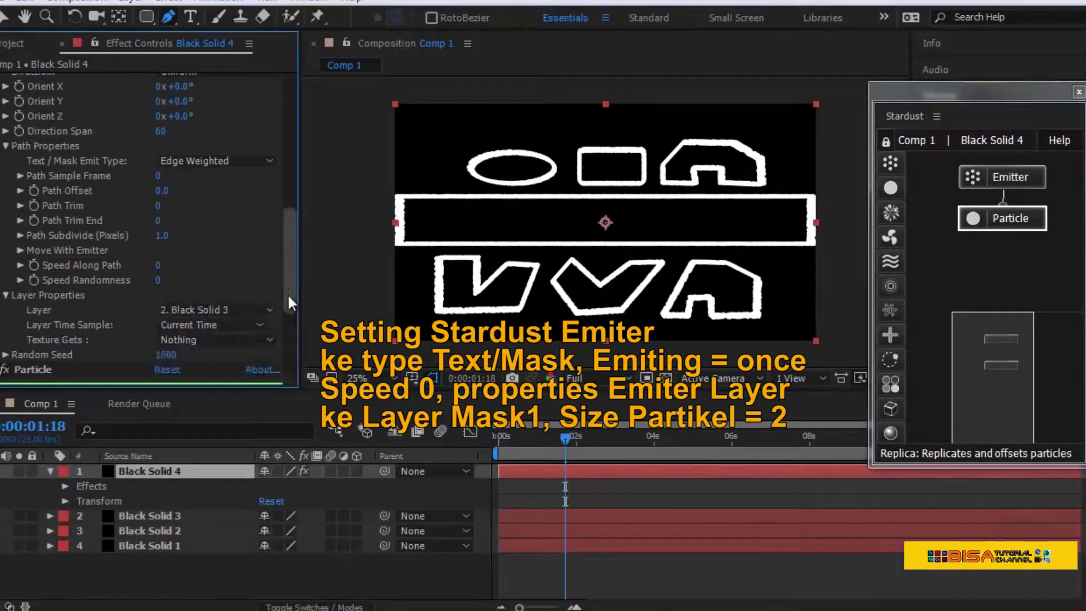
pyautogui.click(266, 323)
pyautogui.click(226, 339)
pyautogui.scroll(6, 263, 155)
pyautogui.write('10')
pyautogui.press('Return')
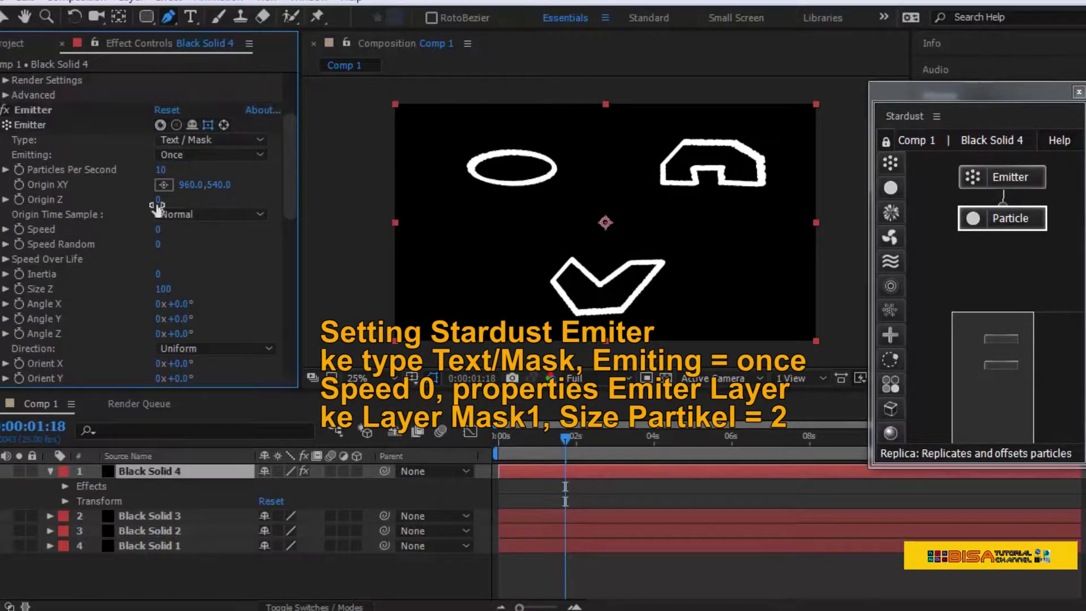
# - Make the Stardust particles rectangles with a size of 2 pixels
pyautogui.scroll(-5, 286, 263)
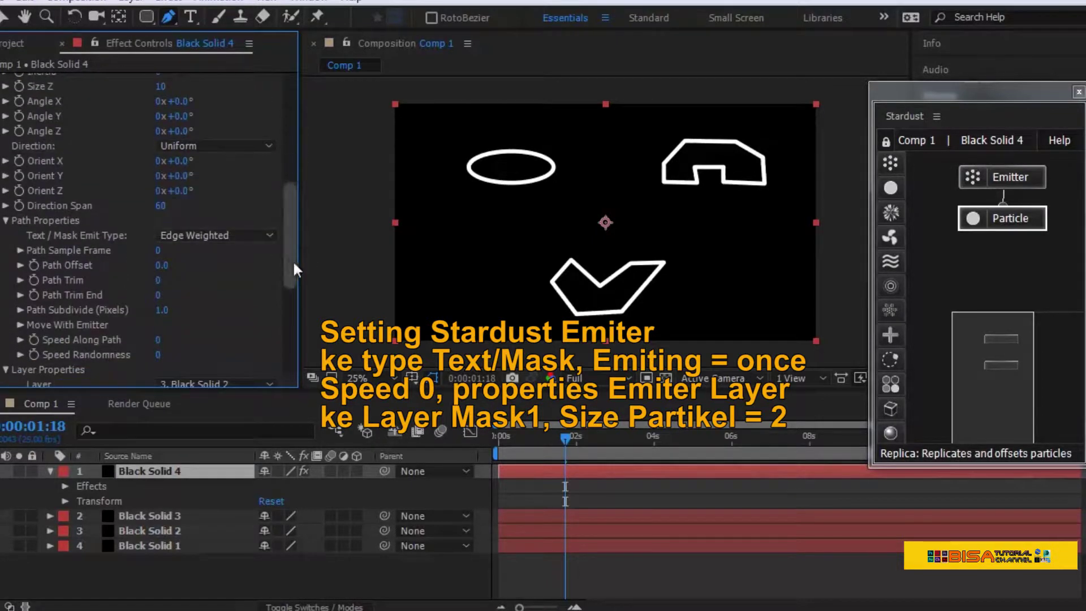
pyautogui.scroll(-10, 153, 346)
pyautogui.click(215, 215)
pyautogui.click(240, 314)
pyautogui.click(167, 125)
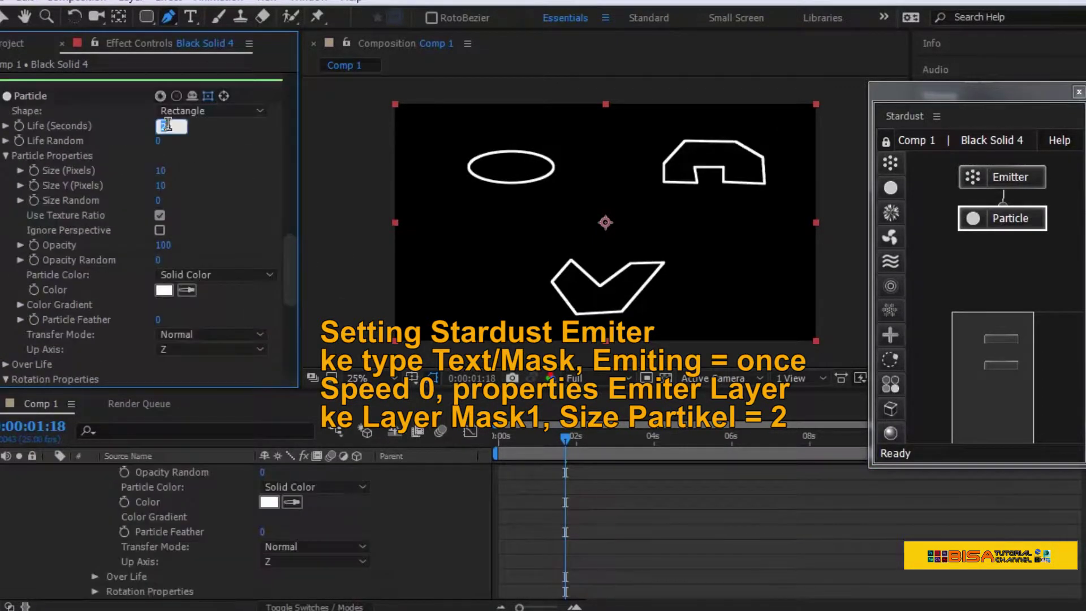
pyautogui.write('10.000')
pyautogui.click(166, 184)
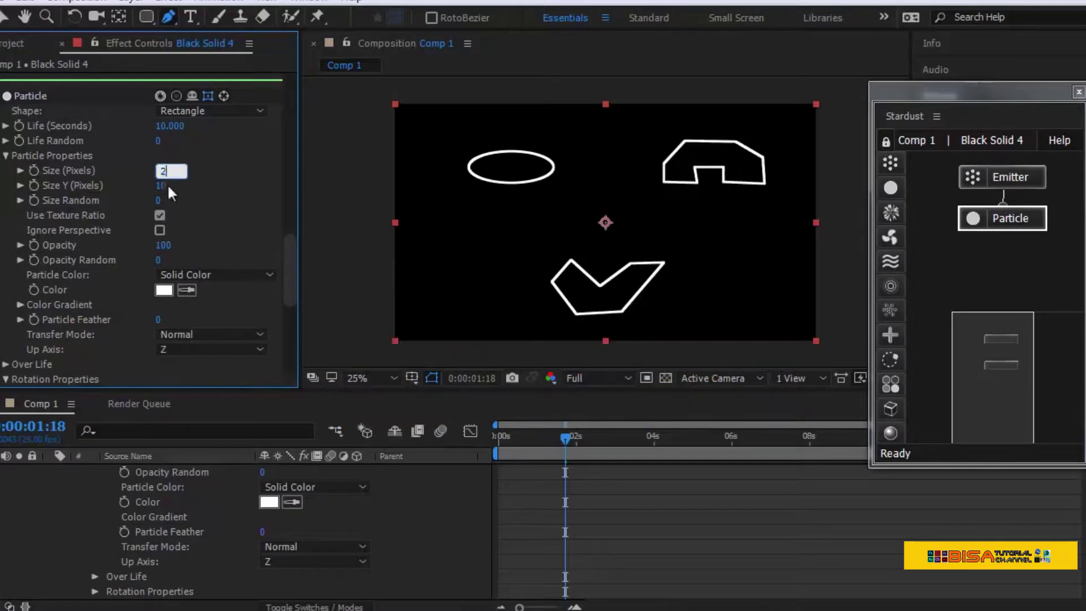
pyautogui.write('2')
pyautogui.press('Return')
pyautogui.click(209, 501)
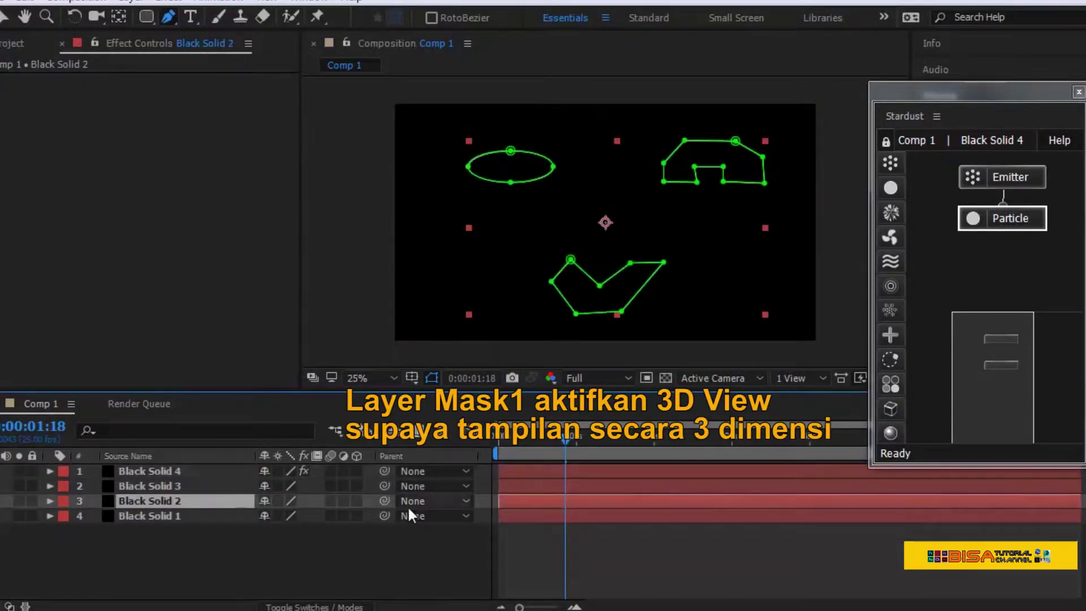
# - Make Black Solid 2 a 3D layer and switch the view to Custom View 1
pyautogui.click(357, 500)
pyautogui.click(357, 500)
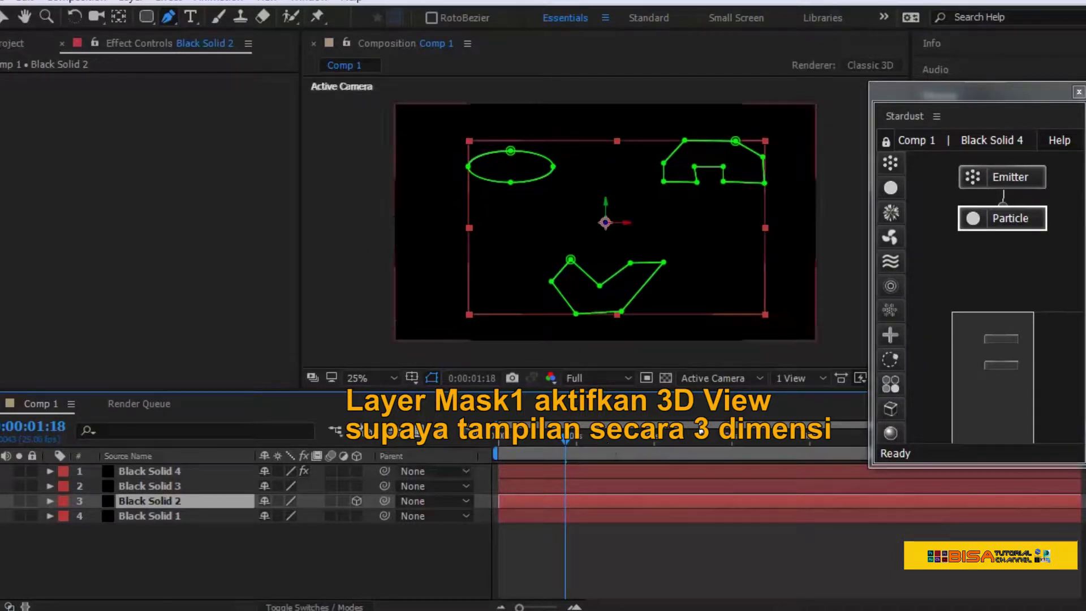
pyautogui.click(759, 377)
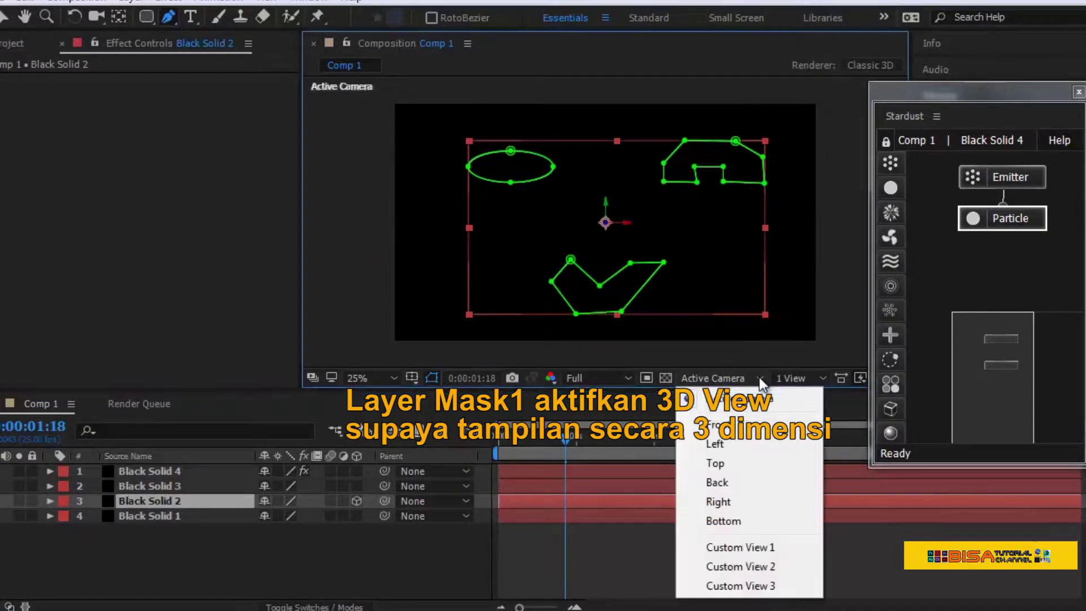
pyautogui.click(765, 546)
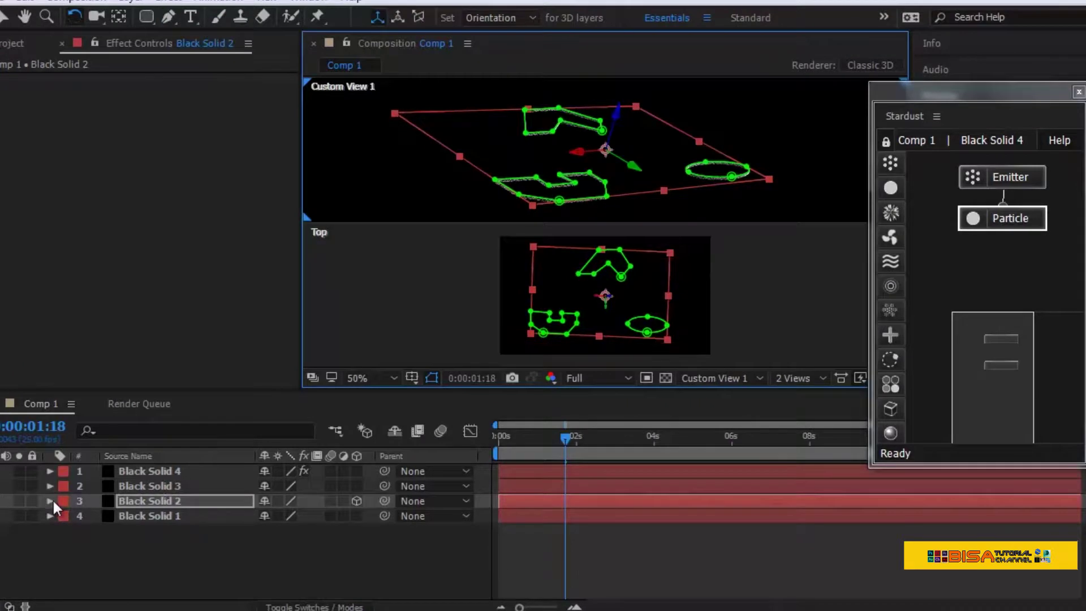
# - Inspect Black Solid 2's Transform orientation, then select the Stardust layer Black Solid 4
pyautogui.click(51, 501)
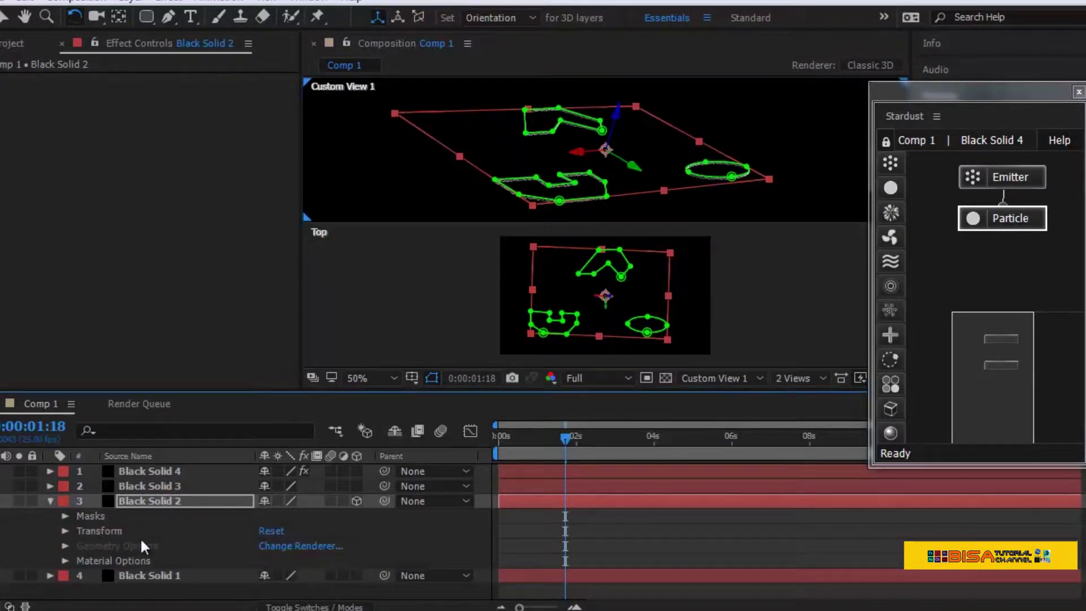
pyautogui.click(65, 531)
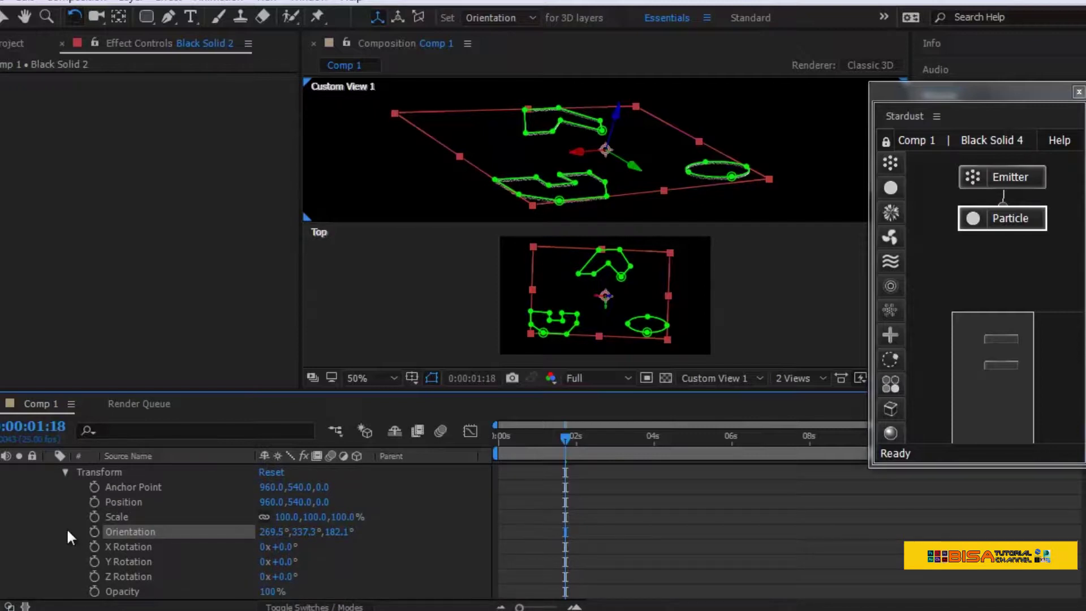
pyautogui.click(64, 473)
pyautogui.click(49, 501)
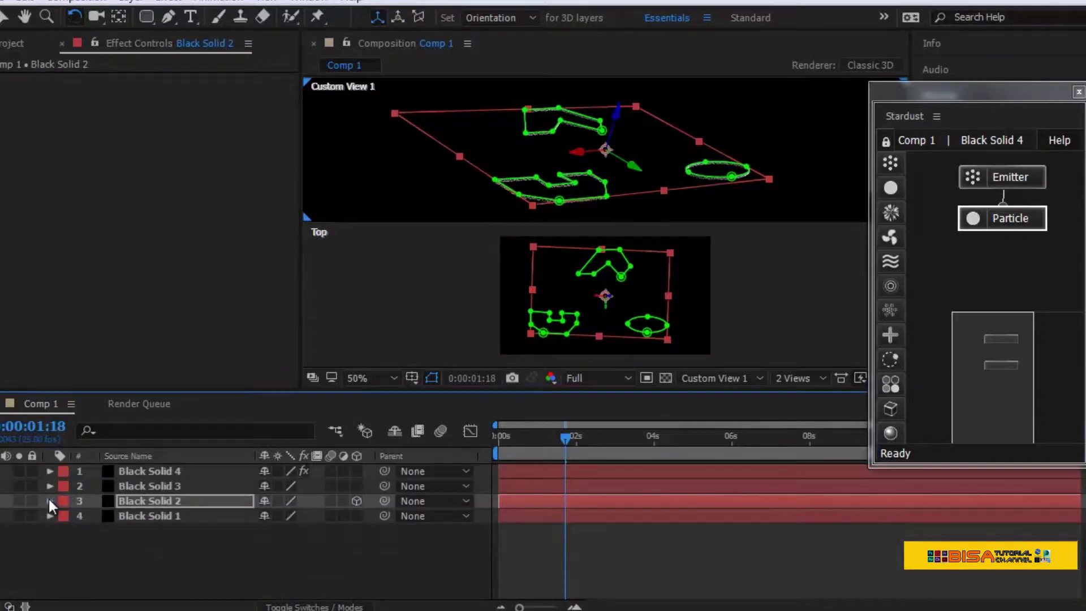
pyautogui.click(603, 478)
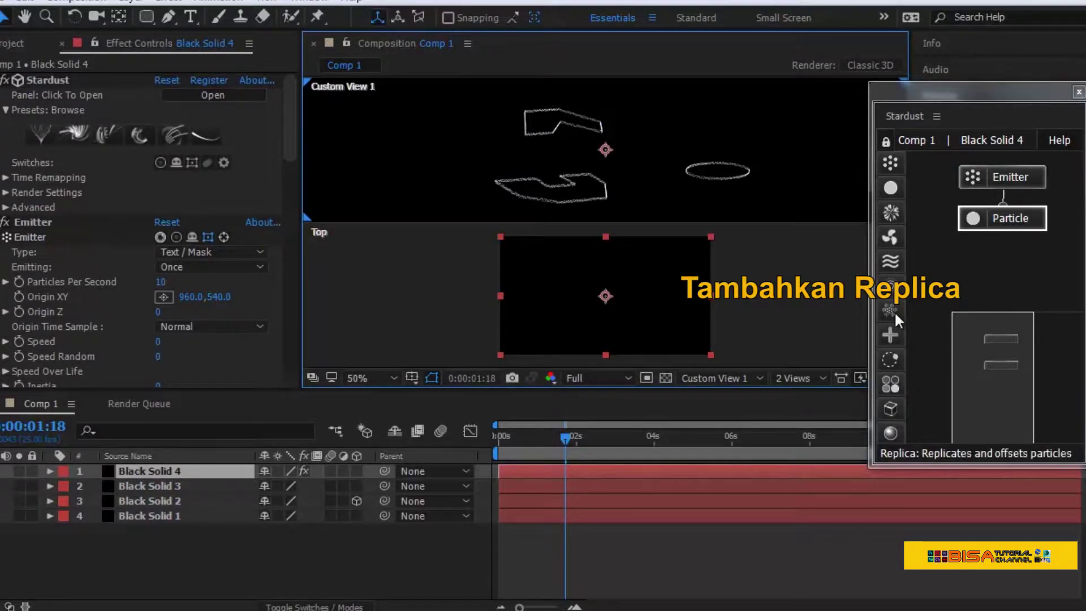
# - Add a Replica node after Particle and set Particle Color to Random From Gradient
pyautogui.moveTo(894, 311); pyautogui.dragTo(1005, 263)
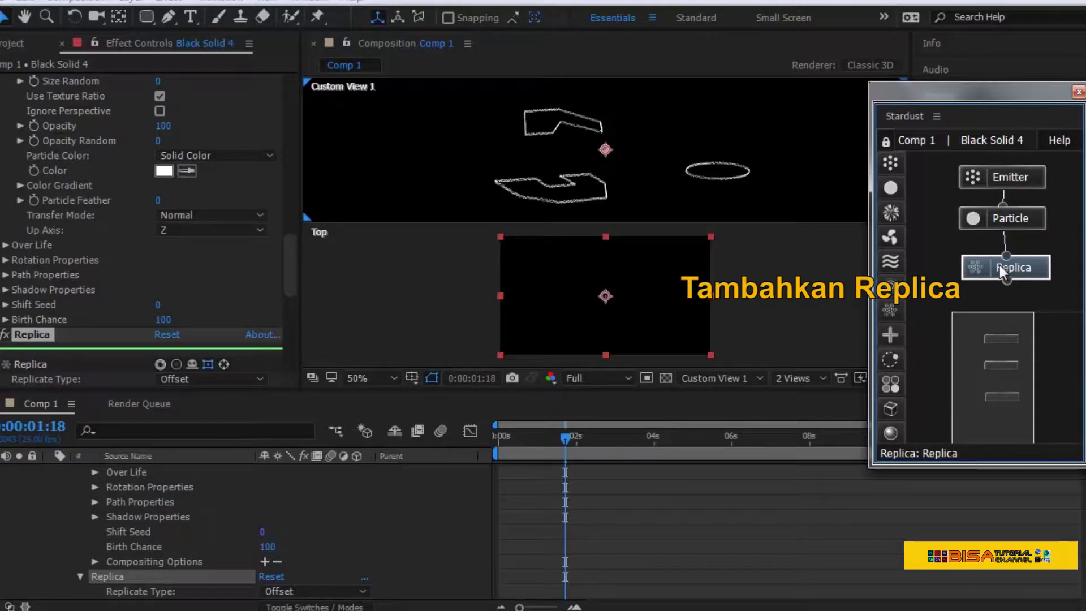
pyautogui.moveTo(294, 291); pyautogui.dragTo(312, 332)
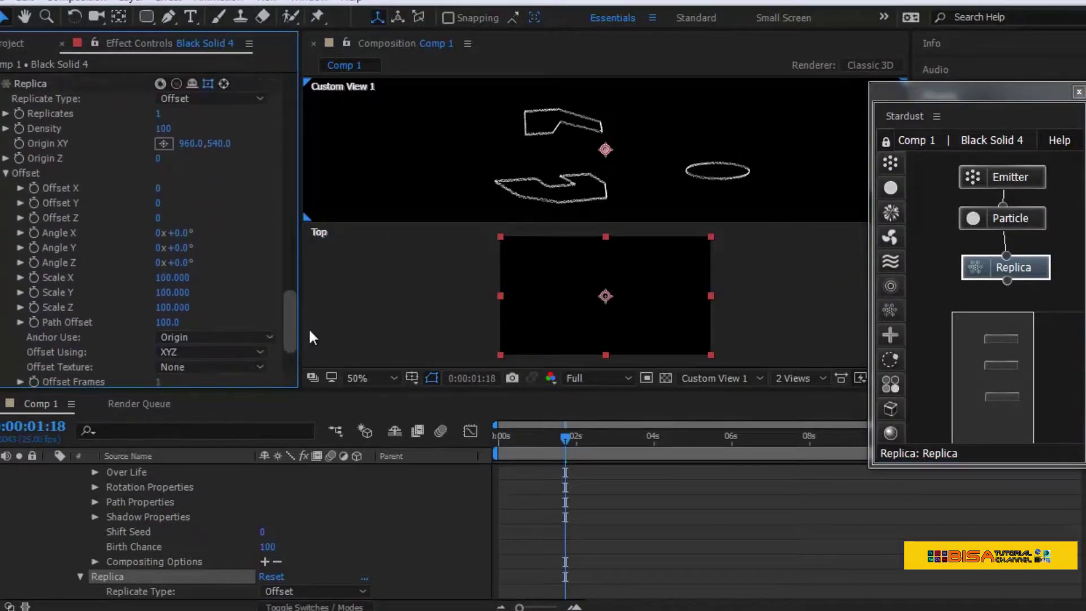
pyautogui.click(260, 155)
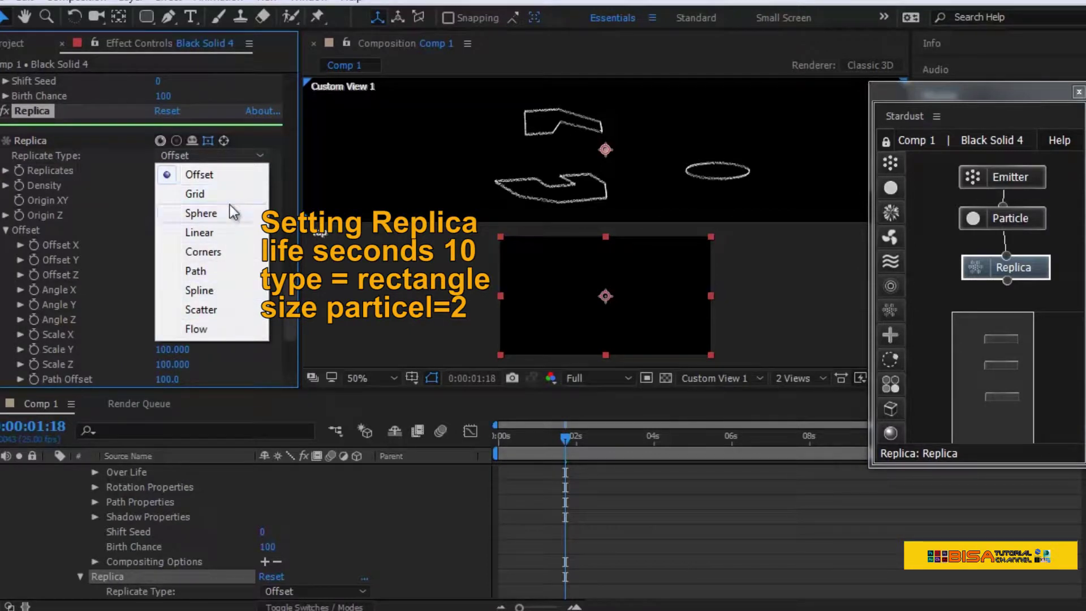
pyautogui.click(266, 289)
pyautogui.click(276, 342)
# - Set the gradient stops to blue on the left, magenta in the middle and green on the right
pyautogui.click(21, 318)
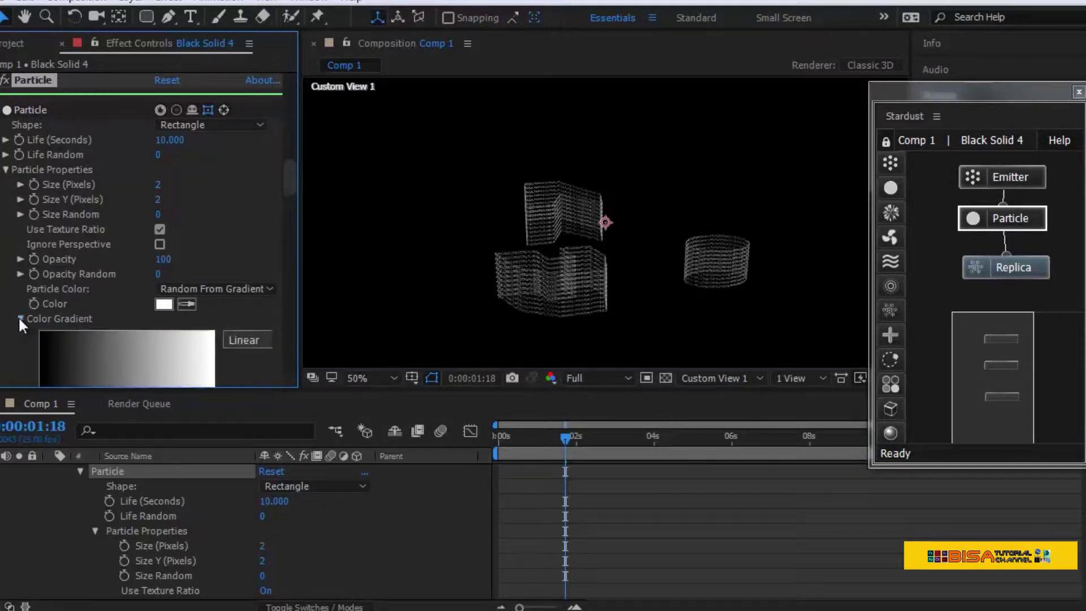
pyautogui.scroll(-3, 49, 334)
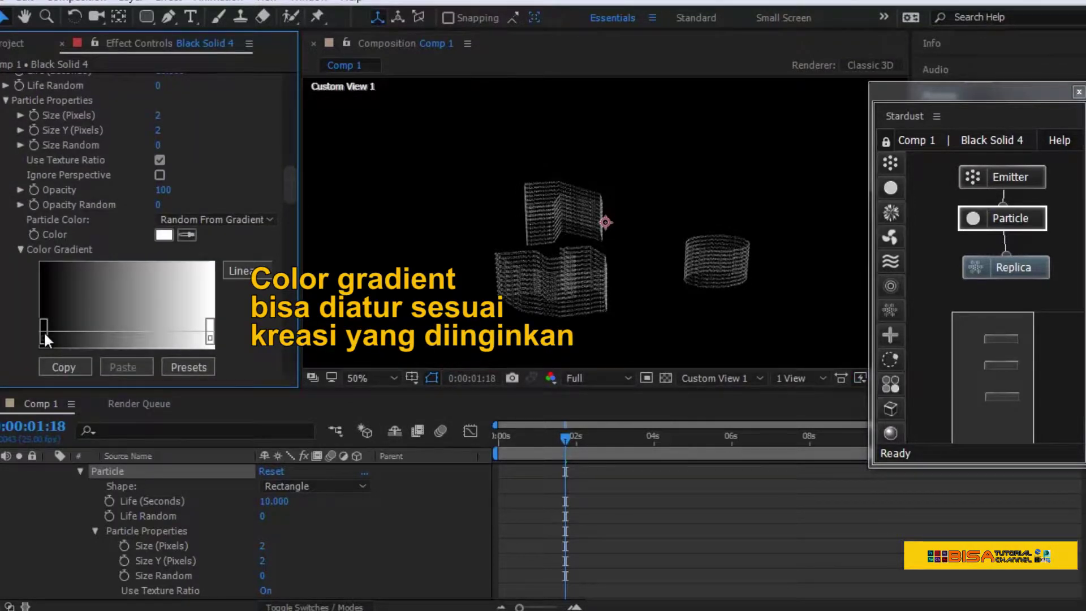
pyautogui.doubleClick(43, 331)
pyautogui.click(551, 200)
pyautogui.click(687, 190)
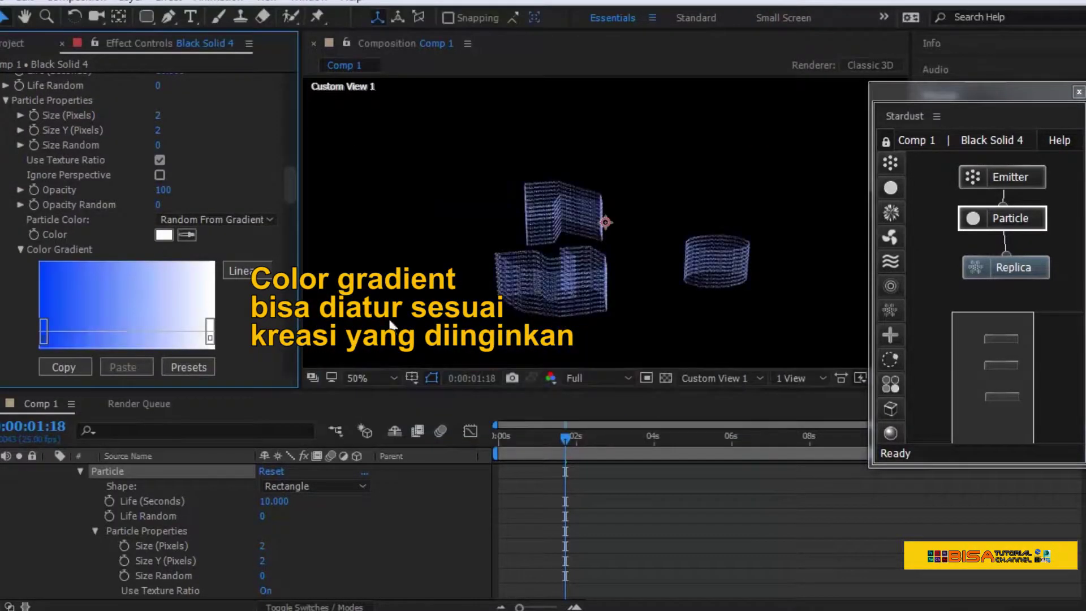
pyautogui.doubleClick(210, 338)
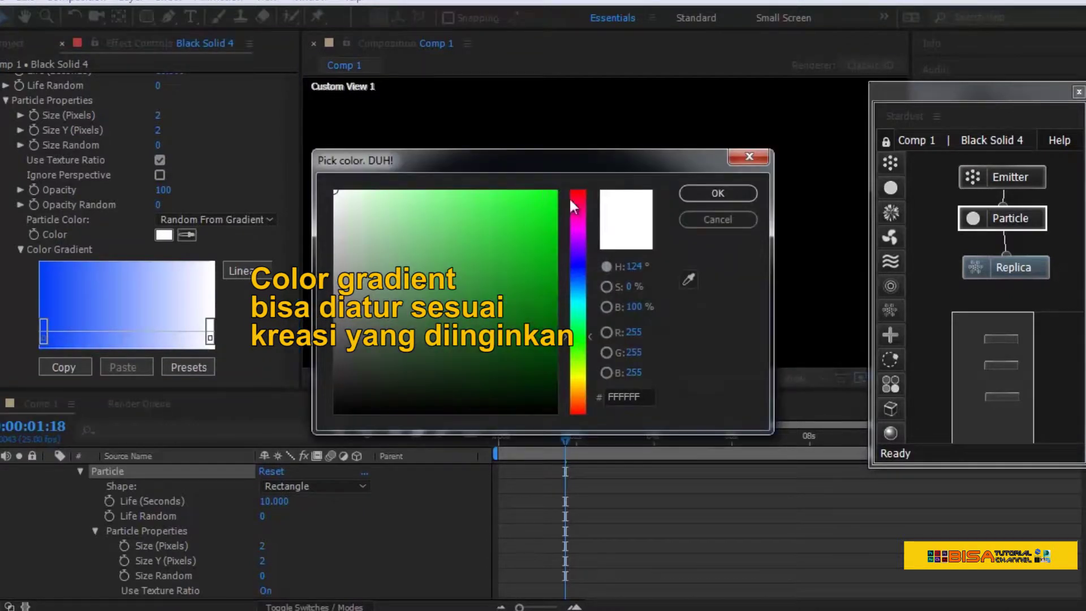
pyautogui.press('Return')
pyautogui.doubleClick(124, 330)
pyautogui.click(578, 232)
pyautogui.click(549, 200)
pyautogui.click(718, 192)
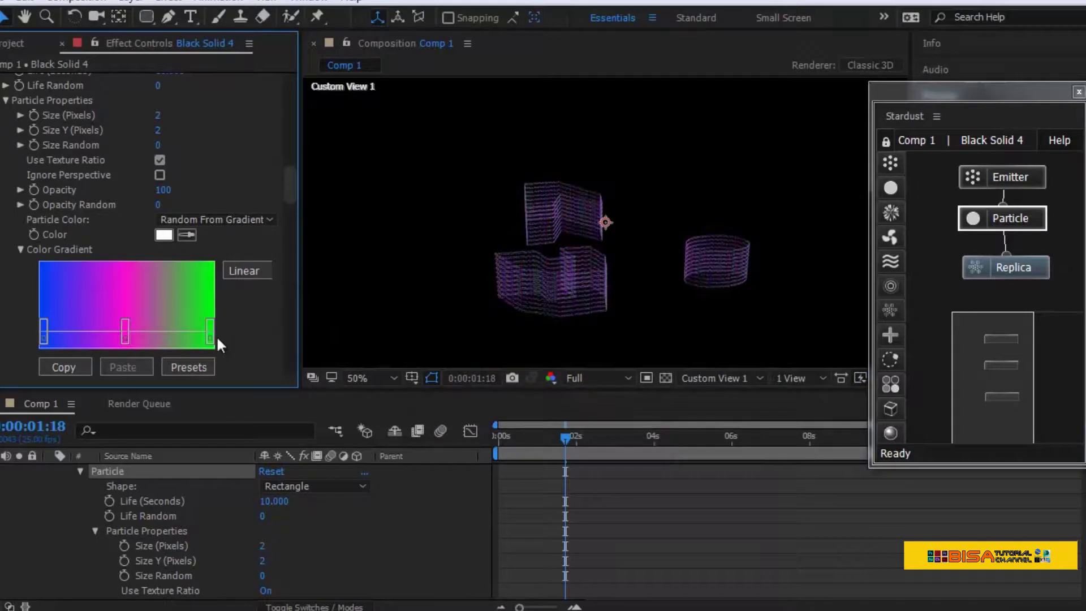
pyautogui.moveTo(291, 194); pyautogui.dragTo(291, 209)
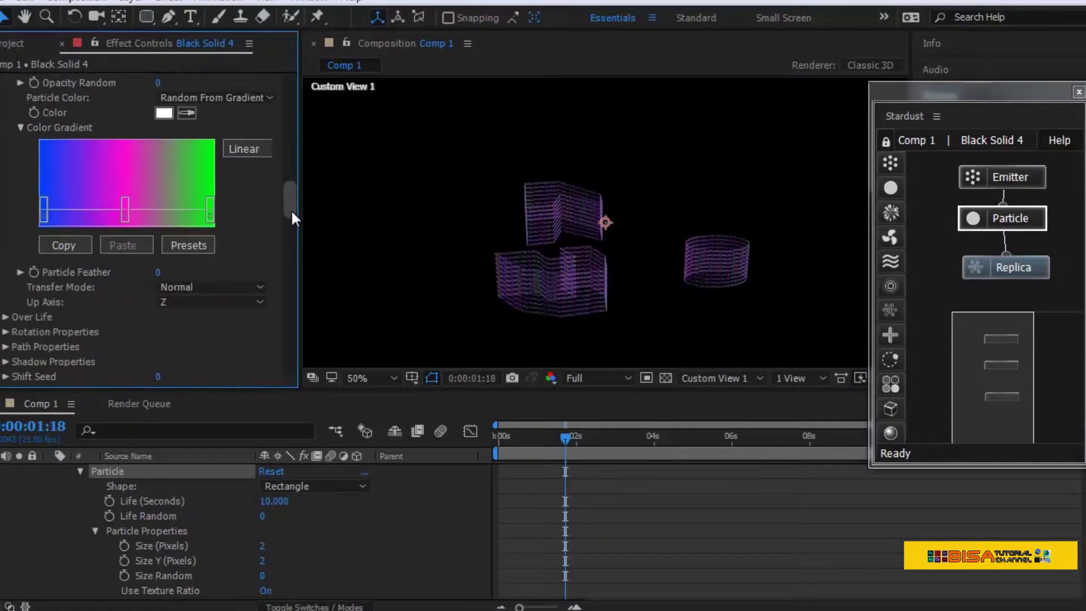
# - Try the particle up axis at Y, set it back to Z, and expand Over Life
pyautogui.click(260, 301)
pyautogui.click(206, 337)
pyautogui.click(238, 302)
pyautogui.click(213, 355)
pyautogui.click(6, 318)
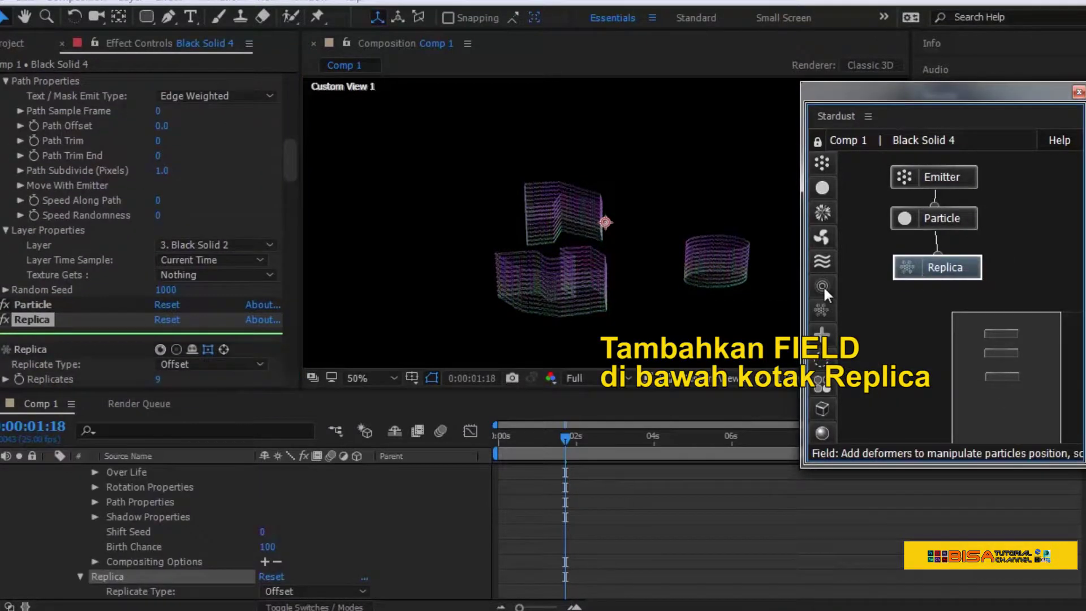
# - Add a Field node after Replica with Field Type Maps and Point origin
pyautogui.moveTo(823, 285); pyautogui.dragTo(936, 286)
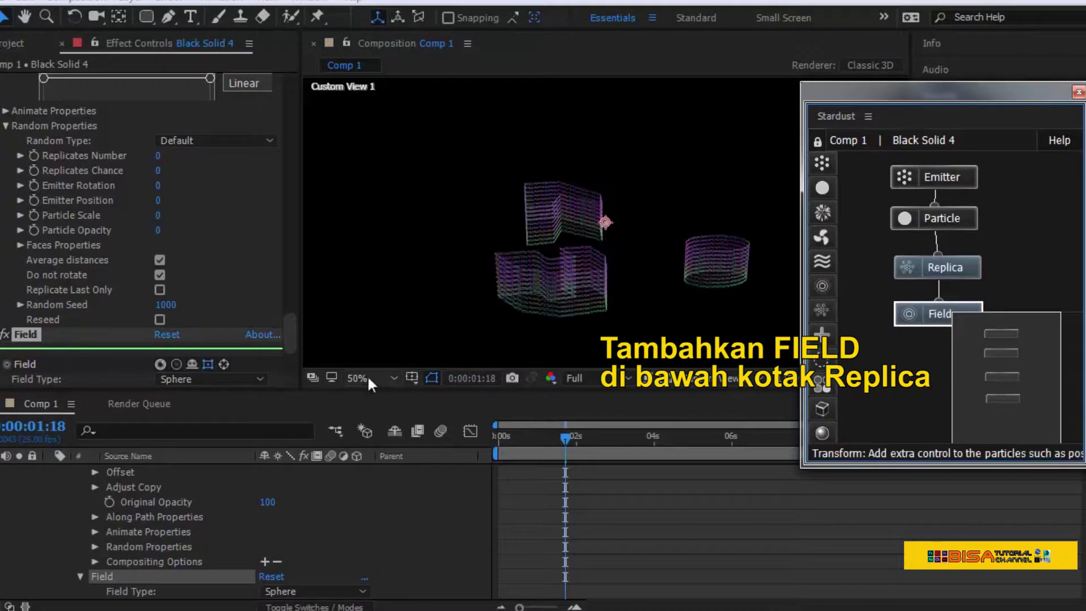
pyautogui.scroll(-5, 284, 338)
pyautogui.click(227, 245)
pyautogui.click(206, 456)
pyautogui.click(261, 260)
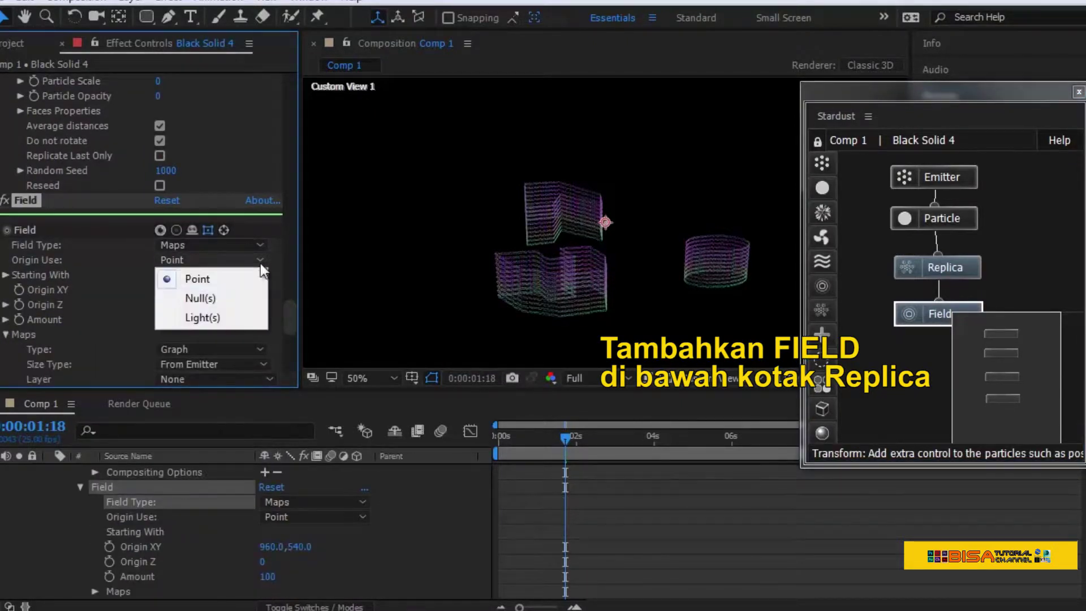
pyautogui.click(255, 279)
# - Set the map to Color, Size XYZ, using Black Solid 2 as the layer
pyautogui.scroll(-4, 295, 329)
pyautogui.click(254, 236)
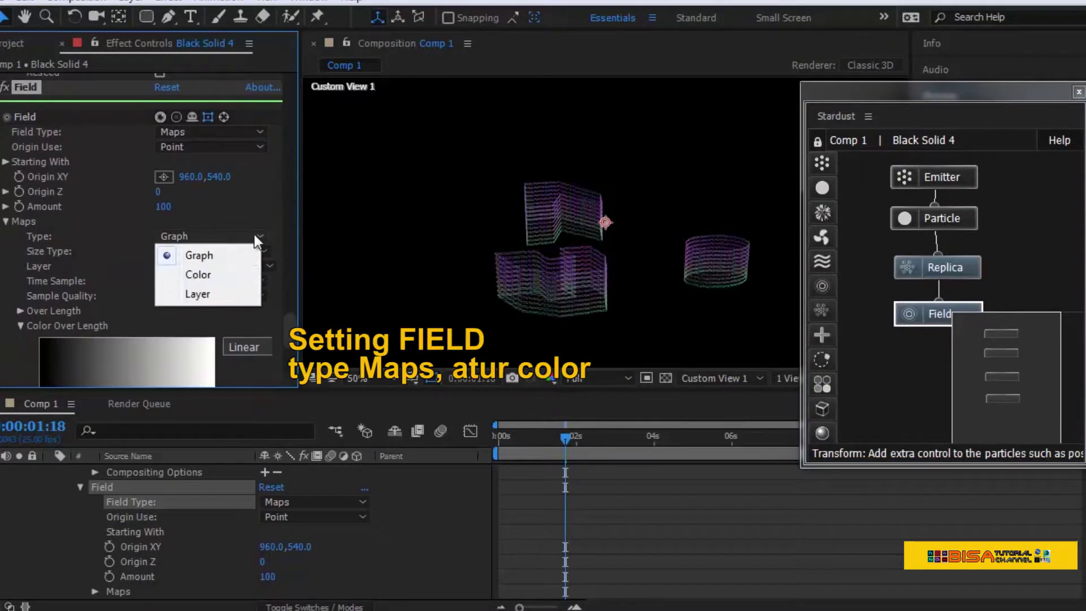
pyautogui.click(238, 274)
pyautogui.click(229, 251)
pyautogui.click(229, 288)
pyautogui.click(251, 267)
pyautogui.click(247, 348)
pyautogui.click(243, 282)
pyautogui.scroll(-4, 287, 277)
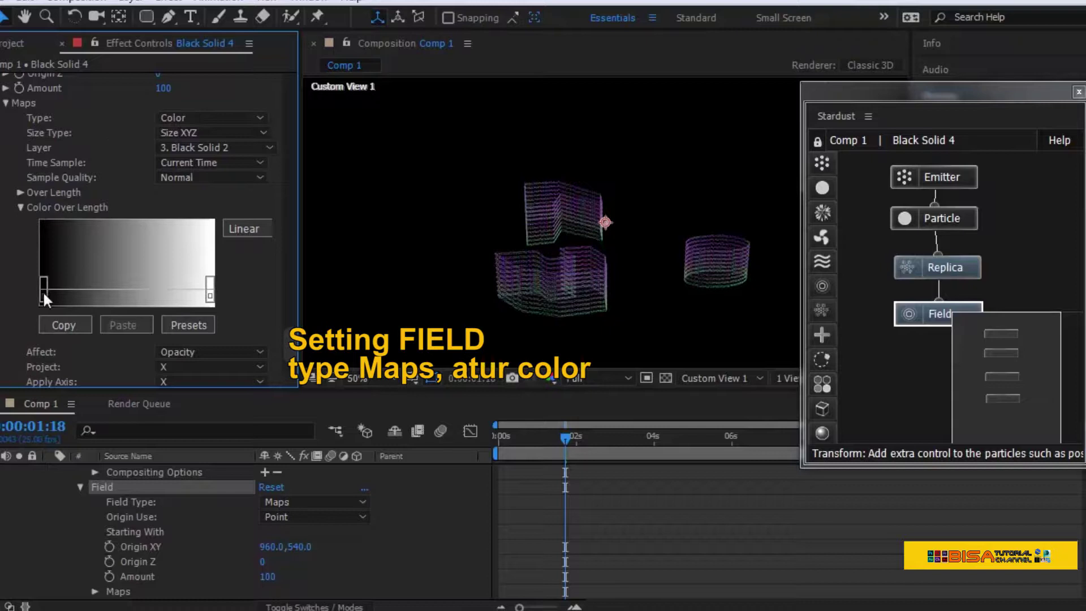
# - Build the Field's colour-map gradient: magenta left stop, green right stop, yellow-orange middle stop
pyautogui.doubleClick(43, 291)
pyautogui.click(577, 214)
pyautogui.click(556, 191)
pyautogui.click(718, 193)
pyautogui.doubleClick(214, 293)
pyautogui.click(578, 334)
pyautogui.click(556, 191)
pyautogui.click(718, 193)
pyautogui.doubleClick(210, 293)
pyautogui.click(582, 392)
pyautogui.click(509, 198)
pyautogui.click(705, 195)
# - Make the Field affect Color, projected along Y, with Size Y 200
pyautogui.scroll(-3, 296, 341)
pyautogui.click(254, 275)
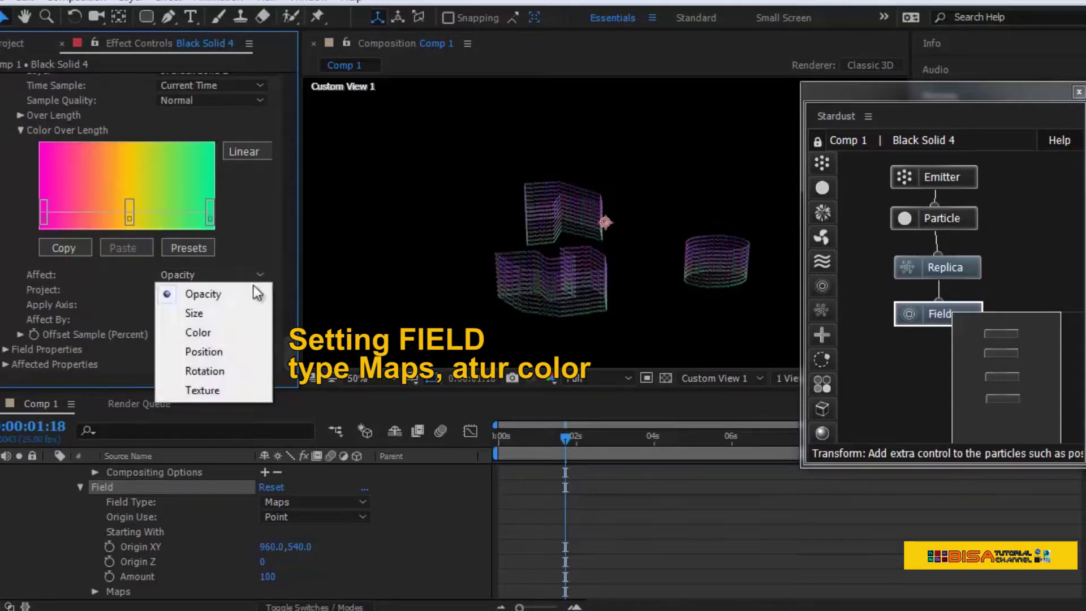
pyautogui.click(253, 332)
pyautogui.click(260, 290)
pyautogui.click(258, 329)
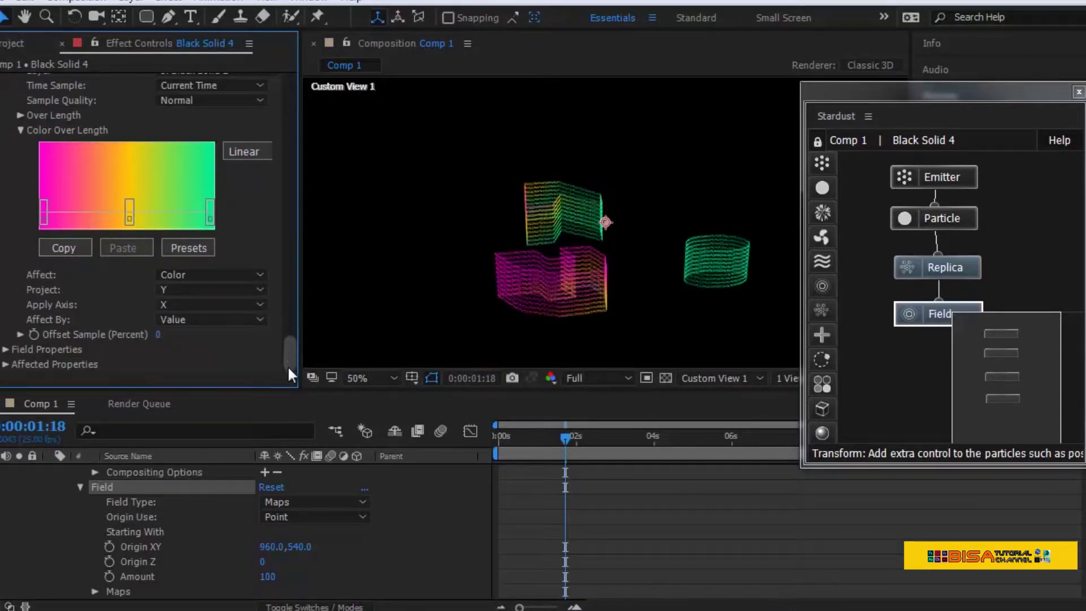
pyautogui.click(7, 349)
pyautogui.scroll(-3, 131, 296)
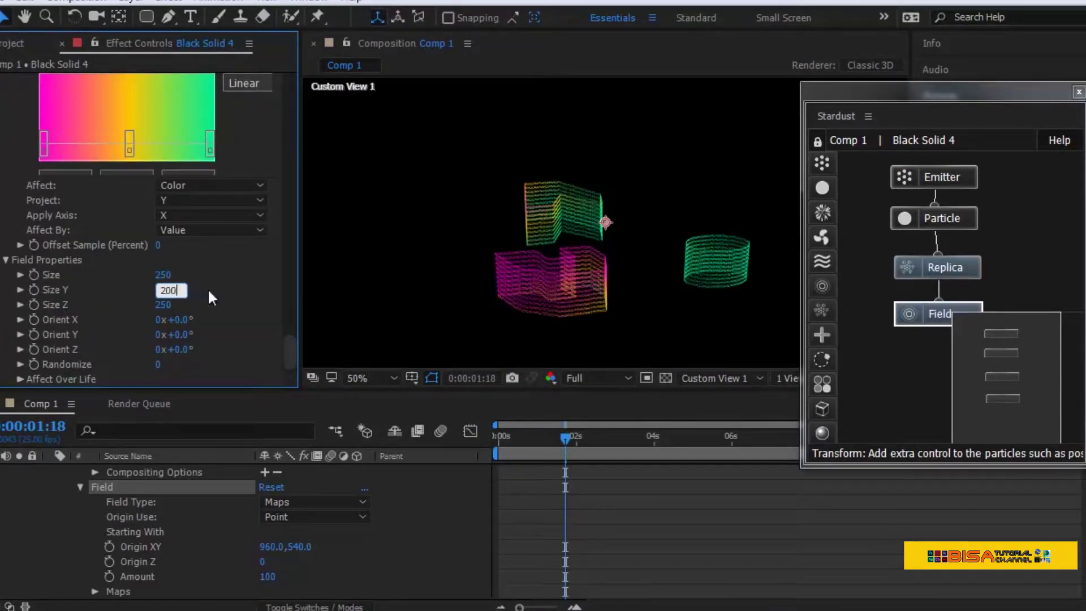
pyautogui.press('Return')
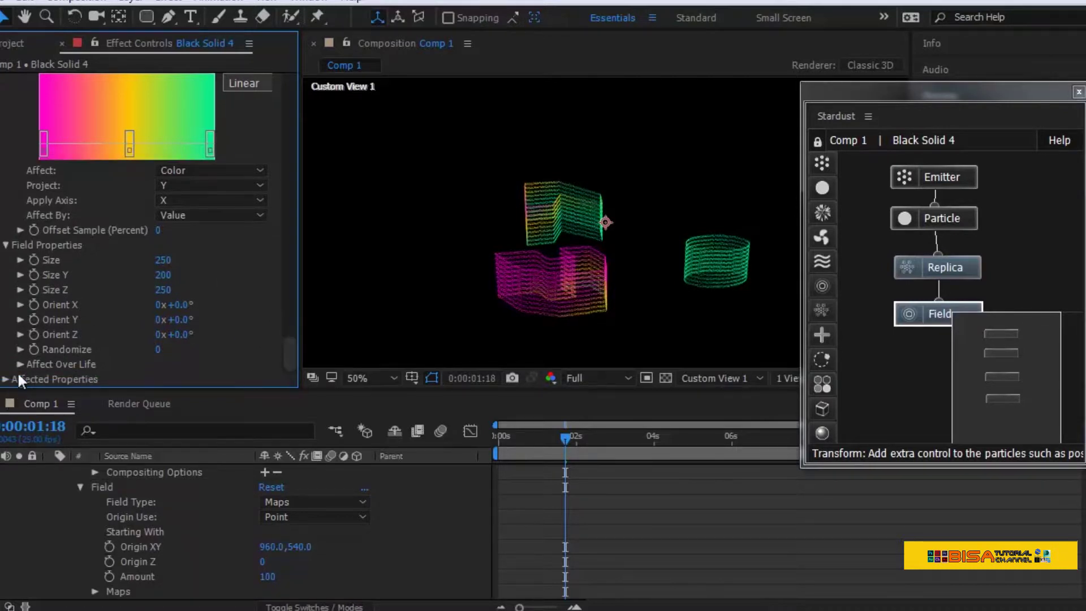
pyautogui.scroll(10, 18, 372)
pyautogui.scroll(-5, 84, 504)
pyautogui.scroll(-5, 84, 504)
# - Collapse the timeline effect properties and add a second Emitter and Particle node to the Stardust graph
pyautogui.scroll(10, 82, 502)
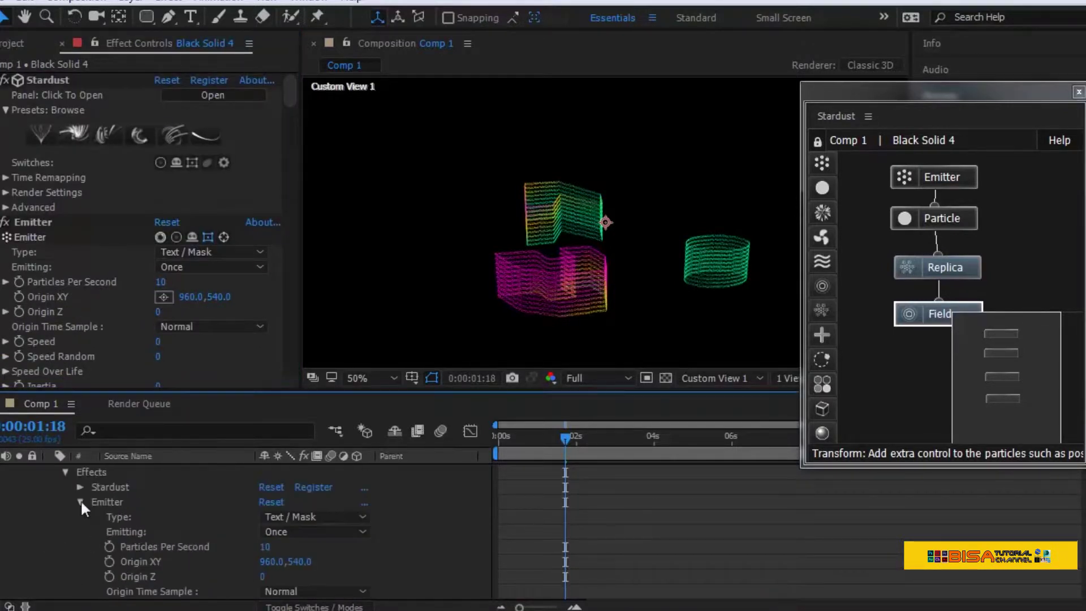
pyautogui.click(65, 485)
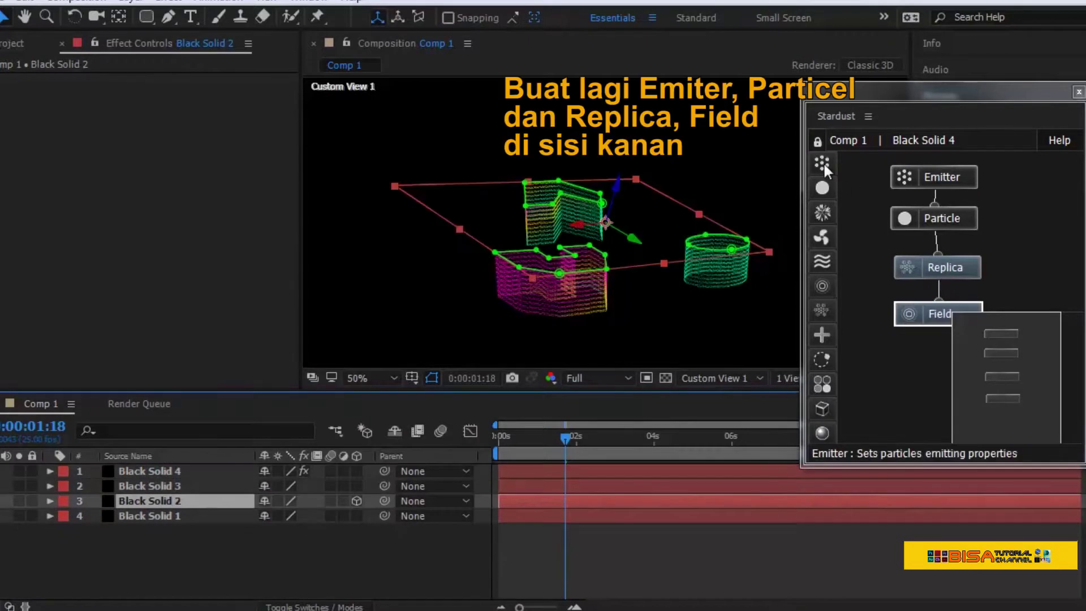
pyautogui.click(962, 176)
pyautogui.moveTo(963, 173); pyautogui.dragTo(1037, 177)
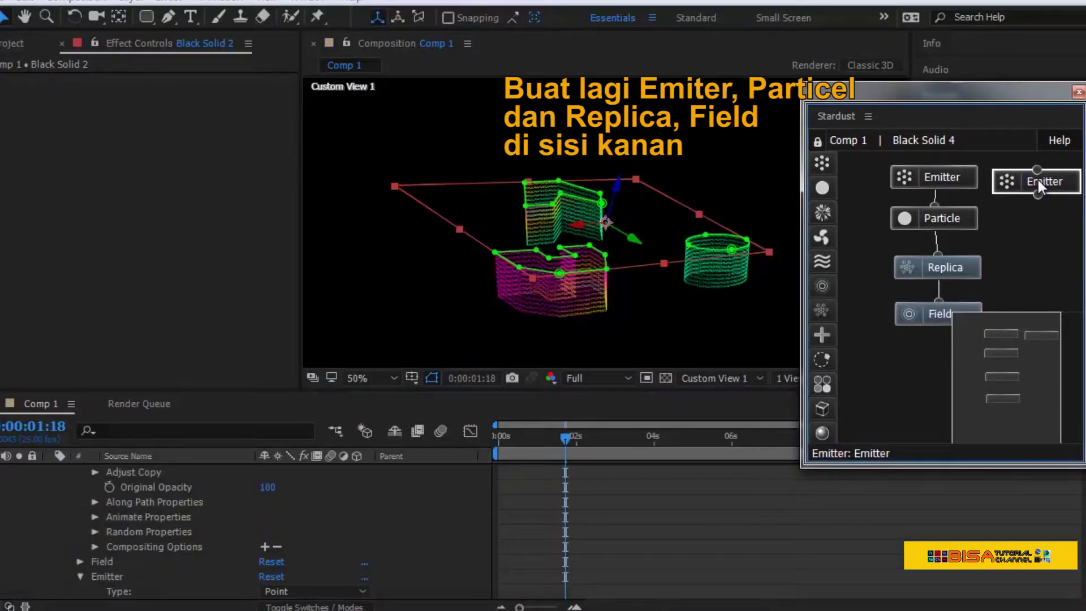
pyautogui.moveTo(822, 187); pyautogui.dragTo(1036, 219)
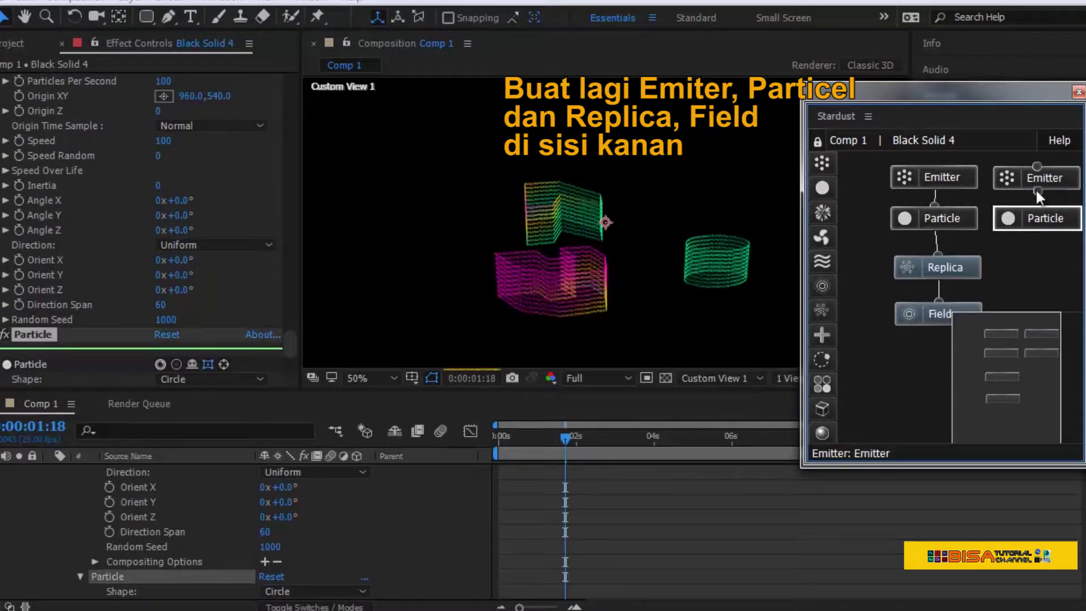
# - Point the second emitter at Black Solid 1's masks with Speed 0 and Size Z 2
pyautogui.click(1050, 177)
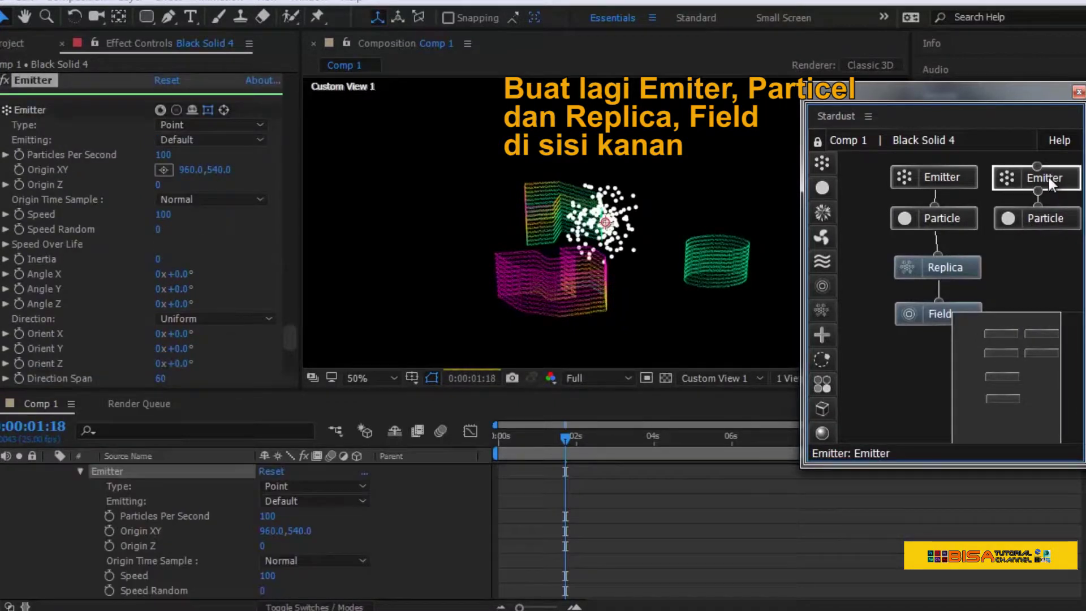
pyautogui.moveTo(290, 328)
pyautogui.mouseDown()
pyautogui.moveTo(290, 354)
pyautogui.moveTo(291, 321)
pyautogui.mouseUp()
pyautogui.click(268, 209)
pyautogui.click(249, 306)
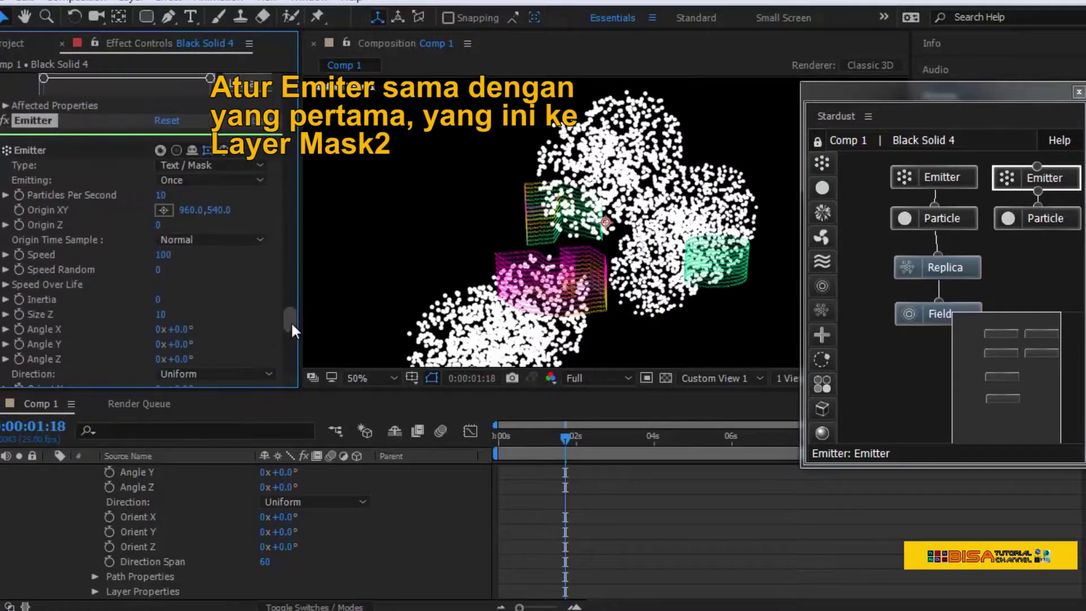
pyautogui.write('0')
pyautogui.click(221, 251)
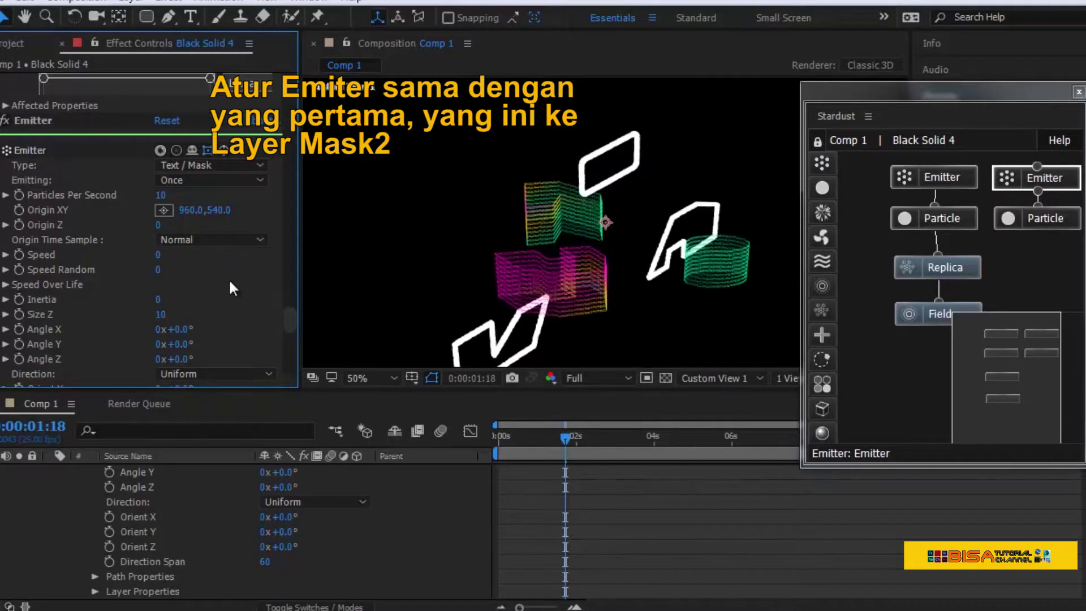
pyautogui.click(161, 314)
pyautogui.write('2')
pyautogui.click(222, 321)
pyautogui.moveTo(286, 321); pyautogui.dragTo(290, 356)
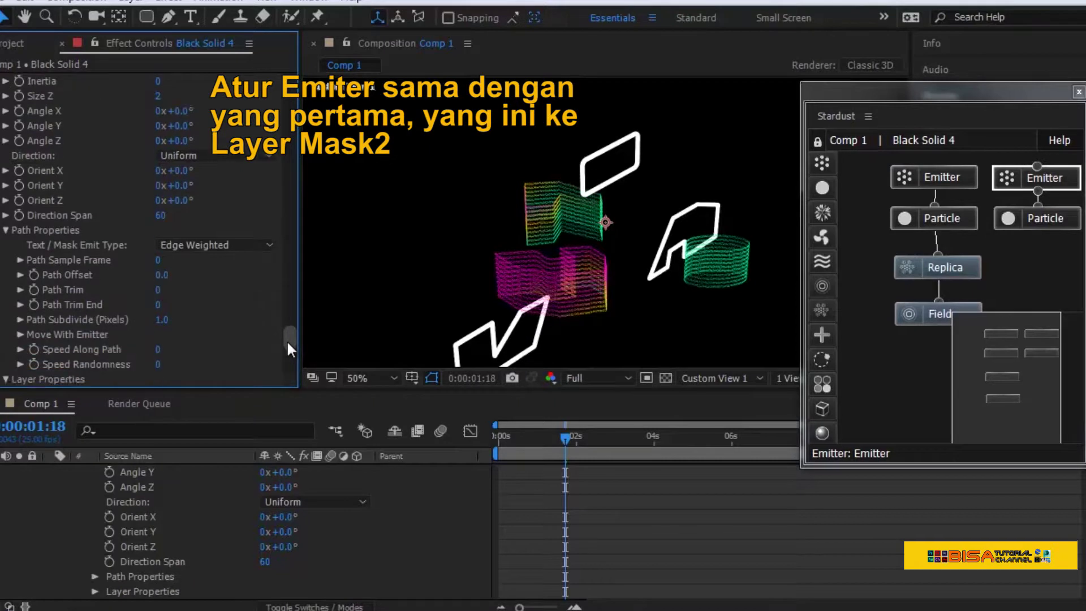
# - Keep the particle texture at Nothing and set Particle Shape to Rectangle
pyautogui.click(261, 230)
pyautogui.click(244, 244)
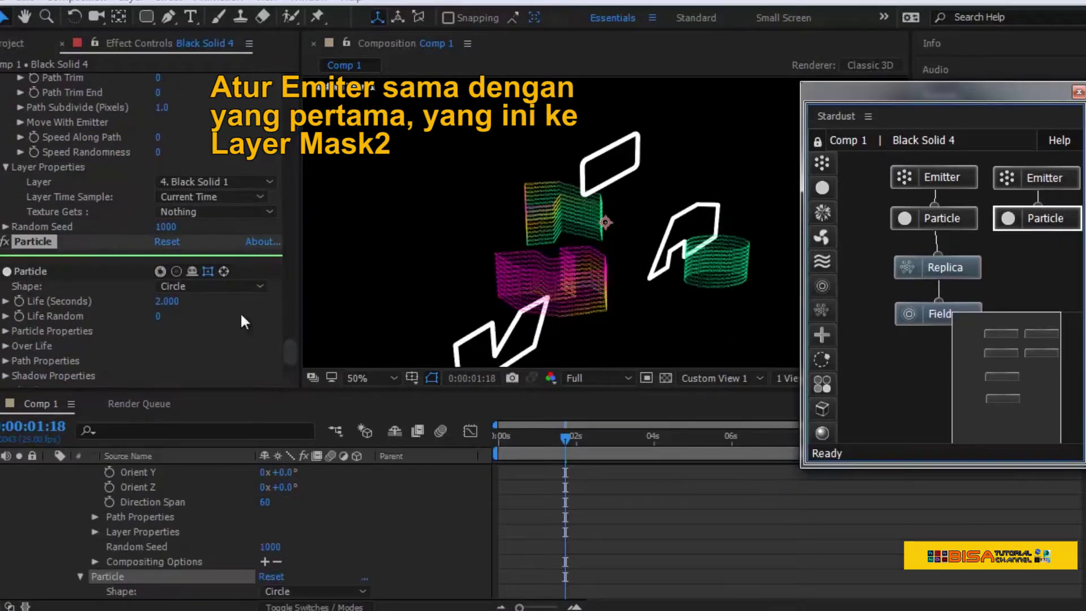
pyautogui.click(259, 285)
pyautogui.click(232, 324)
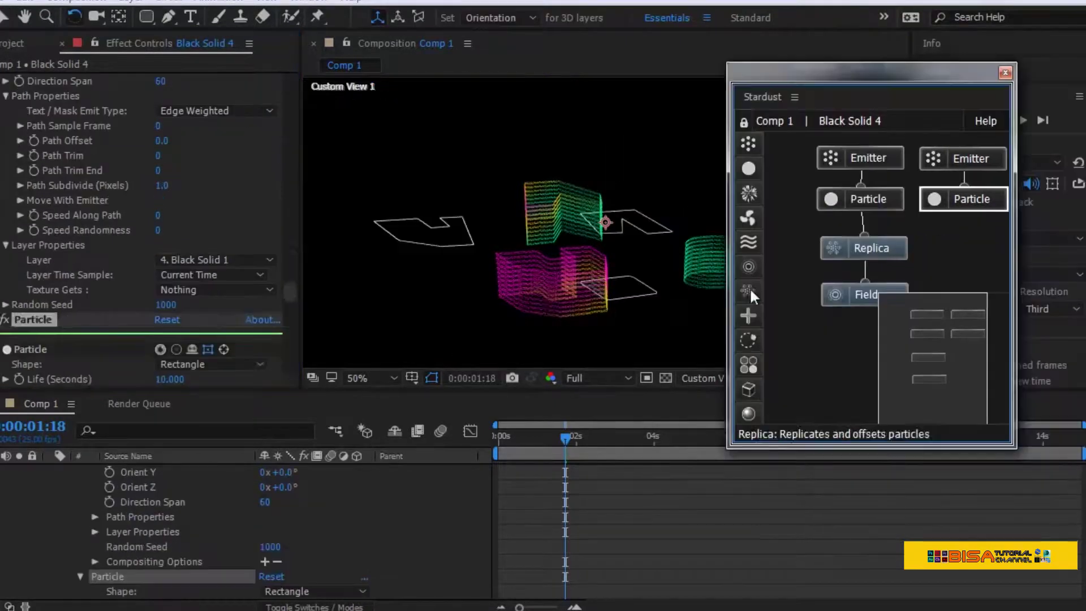
# - Attach a Replica node to the second Particle with Offset type, Offset Y 20, and 15 replicates
pyautogui.moveTo(749, 287); pyautogui.dragTo(963, 253)
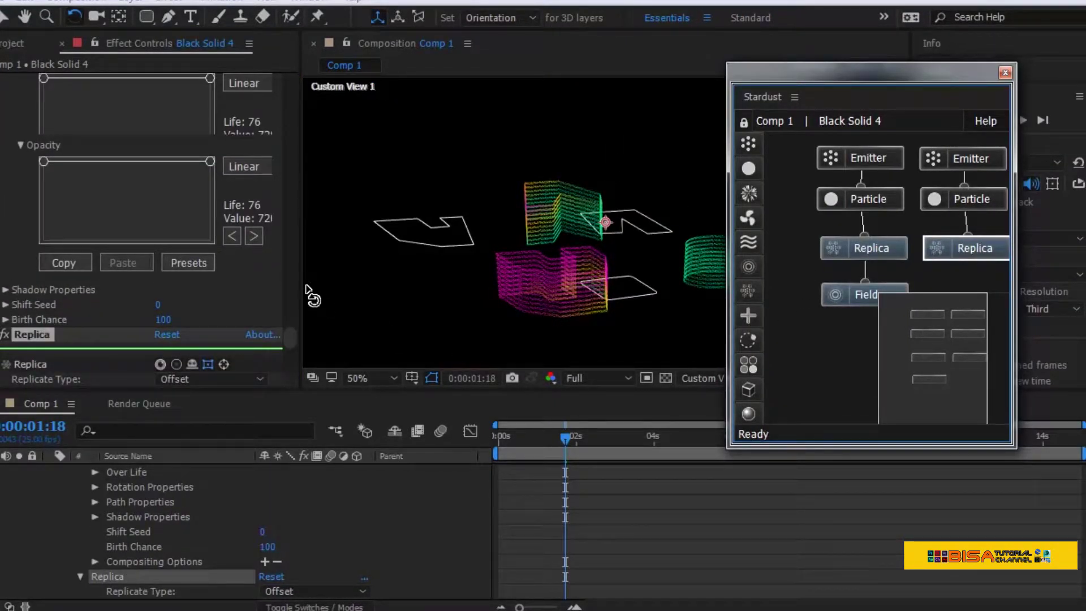
pyautogui.scroll(-5, 291, 350)
pyautogui.scroll(-3, 291, 351)
pyautogui.click(261, 136)
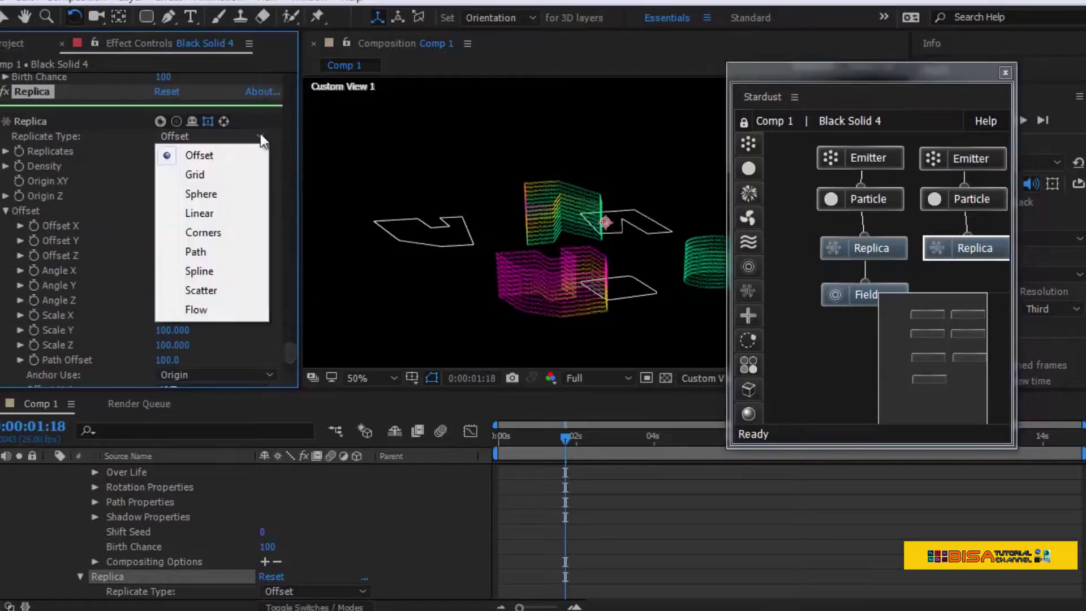
pyautogui.click(222, 151)
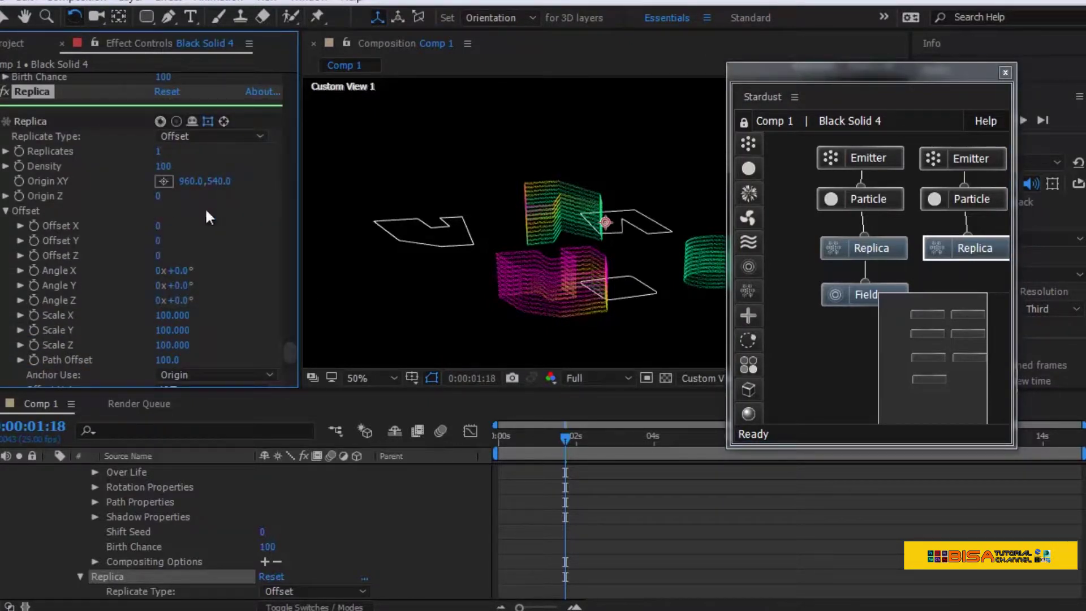
pyautogui.write('20')
pyautogui.click(220, 243)
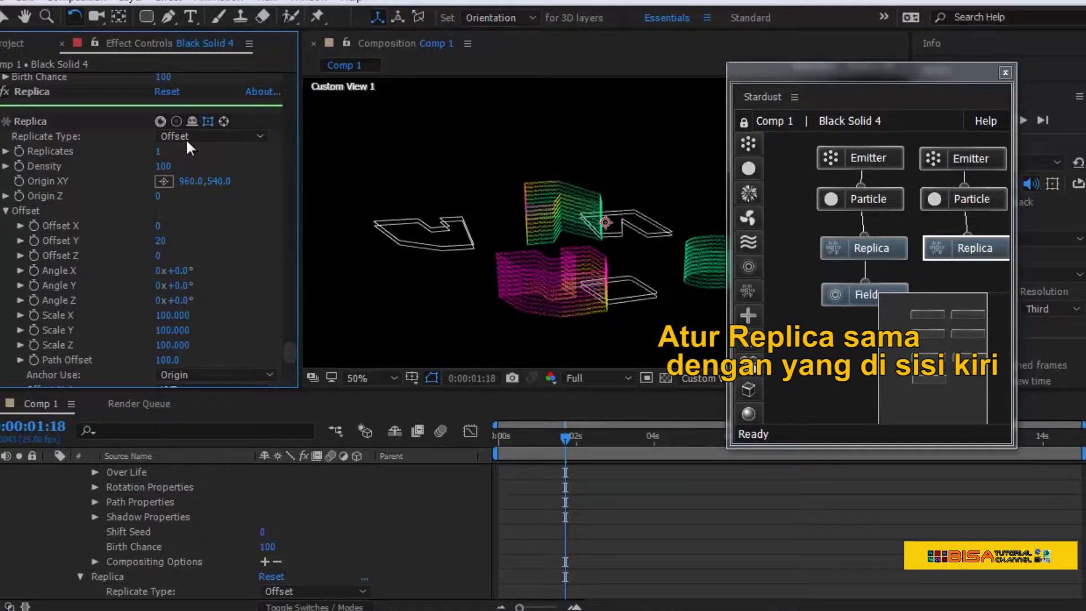
pyautogui.click(160, 152)
pyautogui.write('5')
pyautogui.click(219, 146)
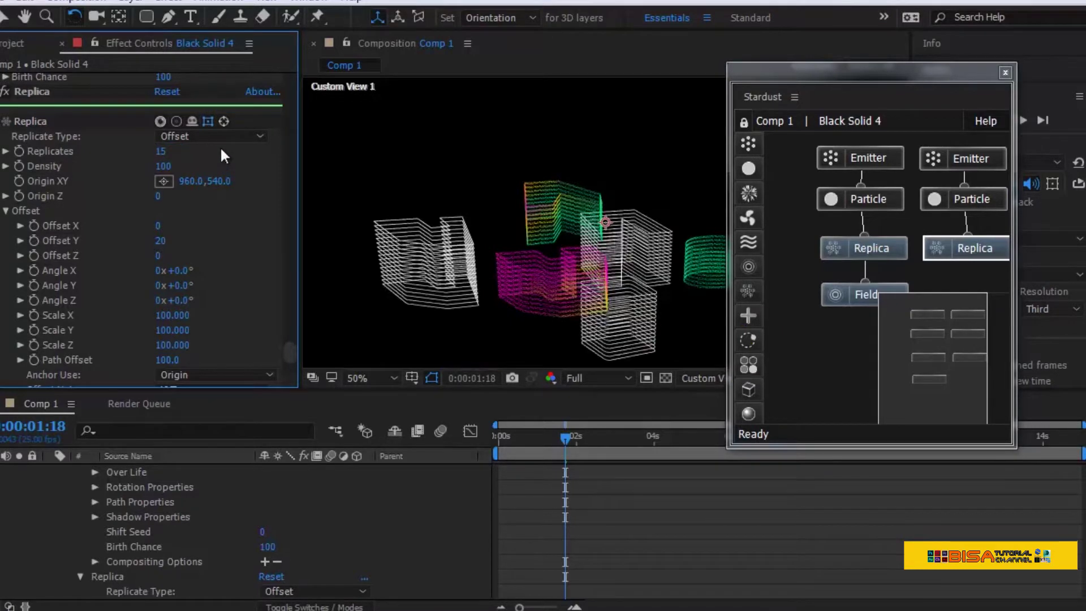
# - Change the replica count to 19 and switch the emitter type to Box
pyautogui.click(162, 151)
pyautogui.write('19')
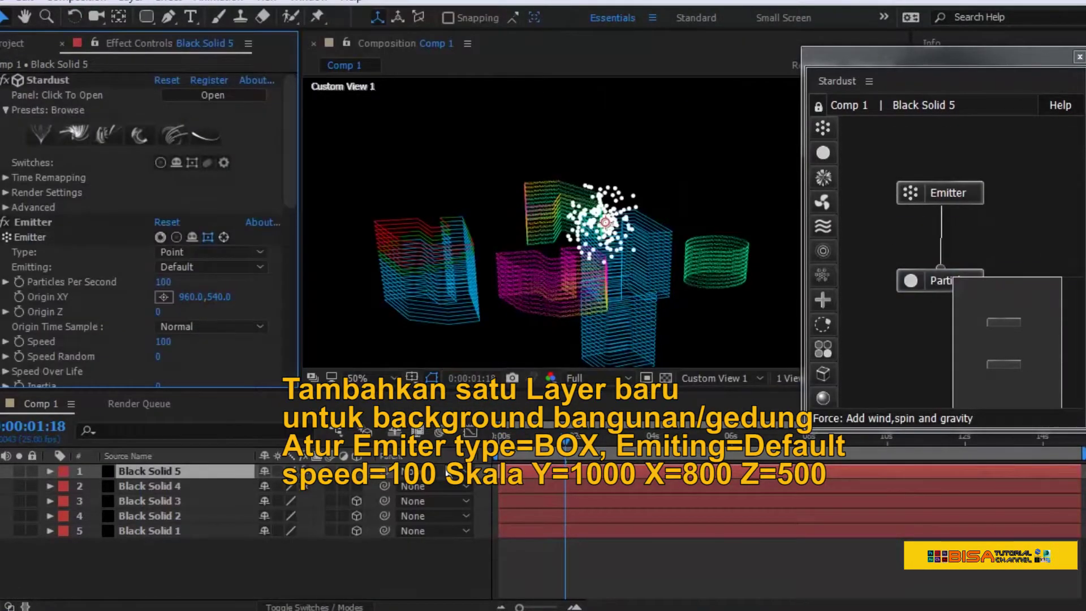
pyautogui.scroll(-4, 292, 223)
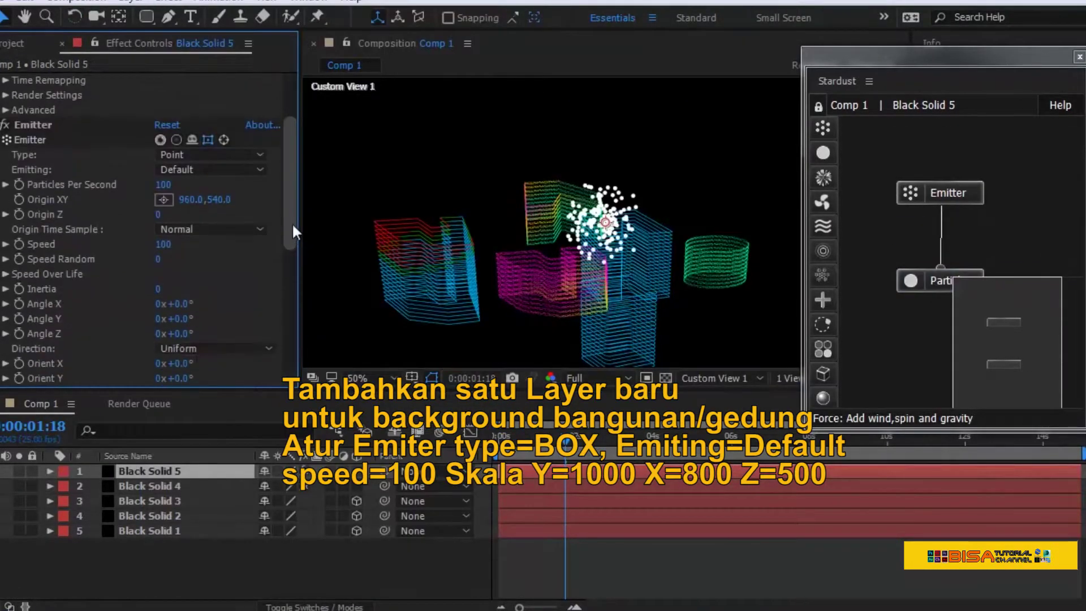
pyautogui.click(209, 151)
pyautogui.click(181, 145)
# - Size the box emitter at 1200 × 700 × 500
pyautogui.scroll(-5, 292, 281)
pyautogui.click(170, 177)
pyautogui.write('800')
pyautogui.press('Tab')
pyautogui.write('500')
pyautogui.click(170, 178)
pyautogui.press('Tab')
pyautogui.write('700')
pyautogui.press('Tab')
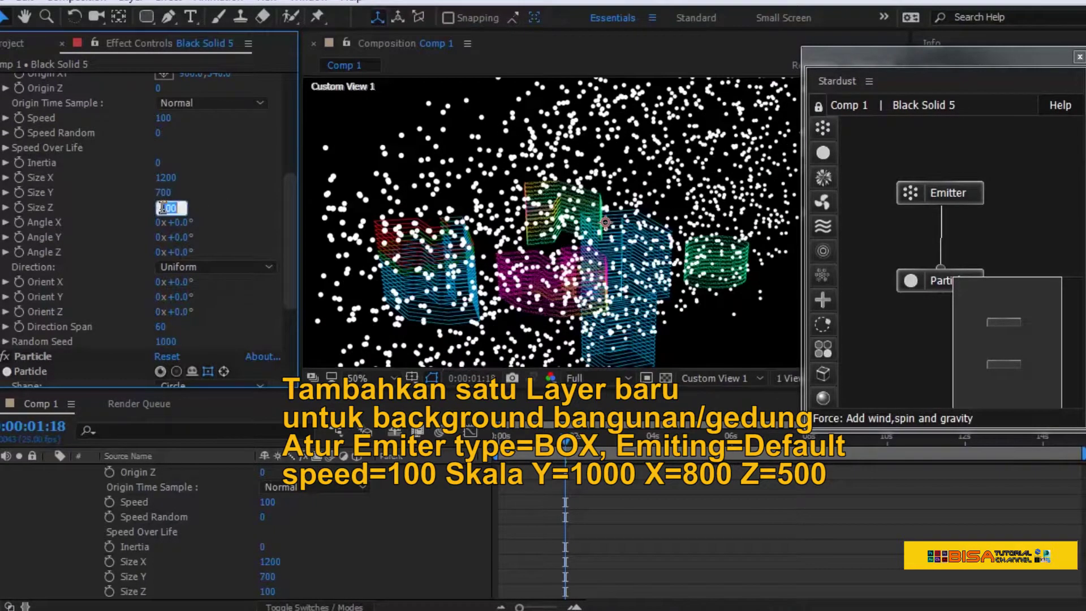
pyautogui.write('500')
pyautogui.press('Return')
# - Make the particles rectangles coloured randomly from a rainbow gradient
pyautogui.scroll(-5, 291, 331)
pyautogui.click(209, 265)
pyautogui.click(186, 294)
pyautogui.scroll(-3, 292, 291)
pyautogui.scroll(5, 292, 332)
pyautogui.click(20, 220)
pyautogui.doubleClick(43, 303)
pyautogui.click(714, 194)
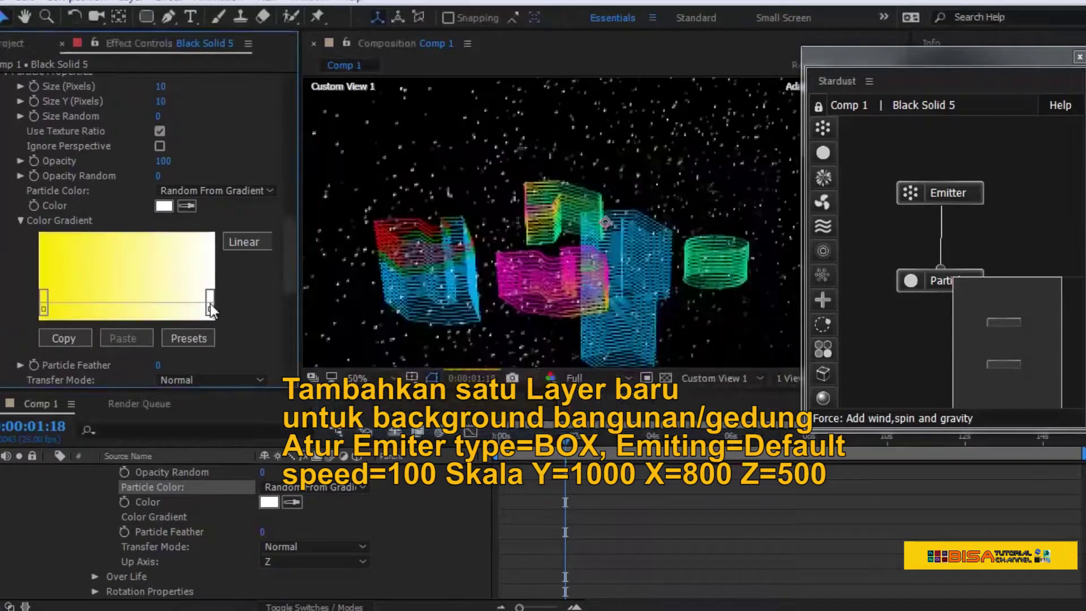
pyautogui.doubleClick(210, 303)
pyautogui.click(715, 195)
pyautogui.doubleClick(122, 284)
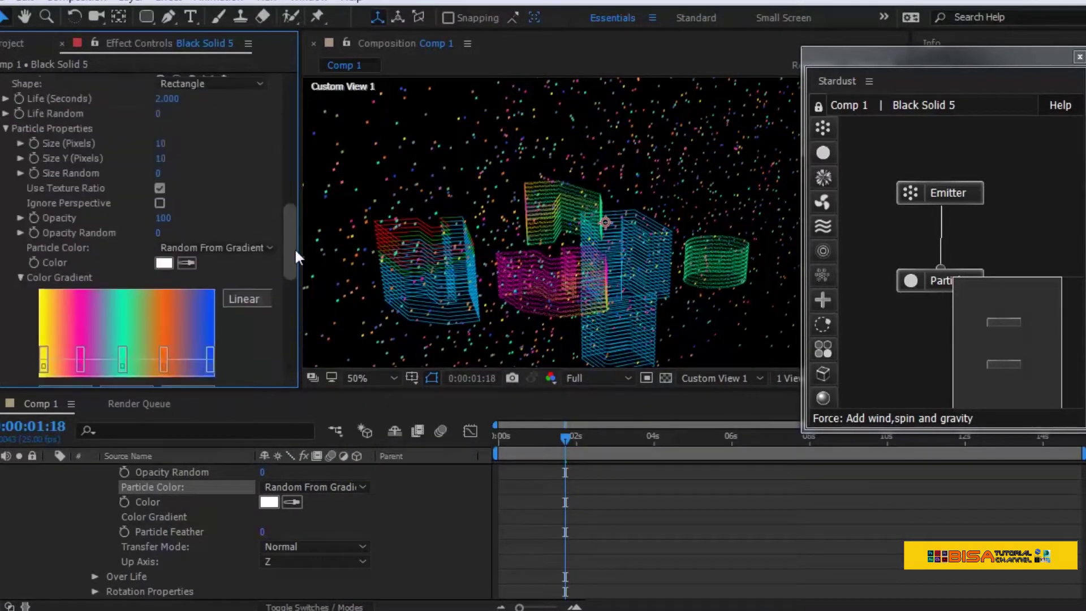
pyautogui.moveTo(288, 280); pyautogui.dragTo(294, 249)
# - Set the particle Size (Pixels) to 5
pyautogui.click(161, 203)
pyautogui.write('5')
pyautogui.press('Return')
pyautogui.scroll(5, 256, 565)
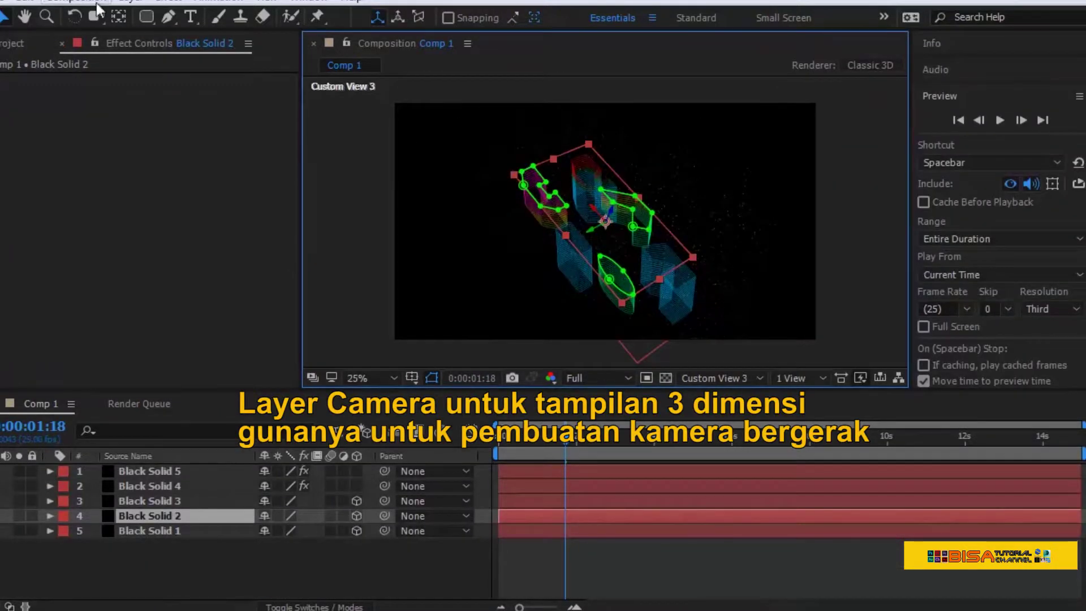
# - Add Camera 1 to the composition and switch the viewer to 4 Views
pyautogui.click(130, 2)
pyautogui.moveTo(339, 3)
pyautogui.click(552, 44)
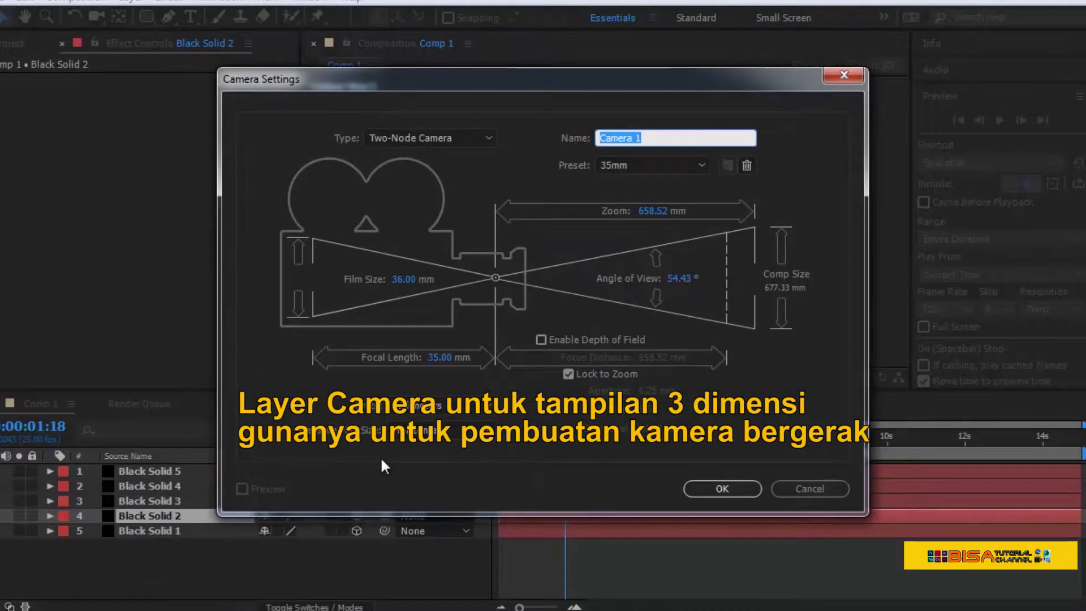
pyautogui.click(711, 487)
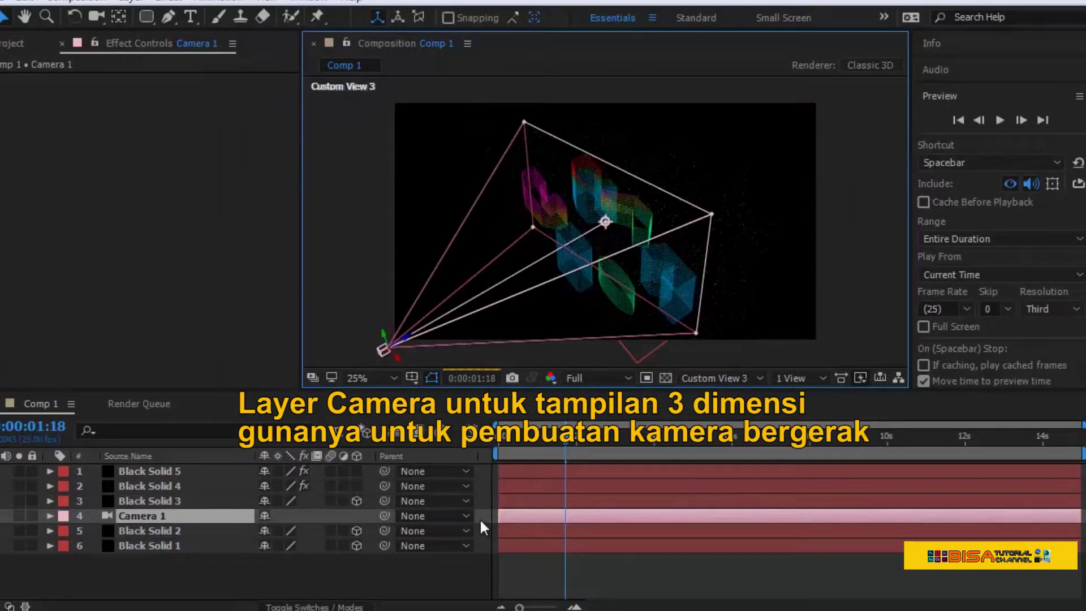
pyautogui.click(822, 378)
pyautogui.click(818, 459)
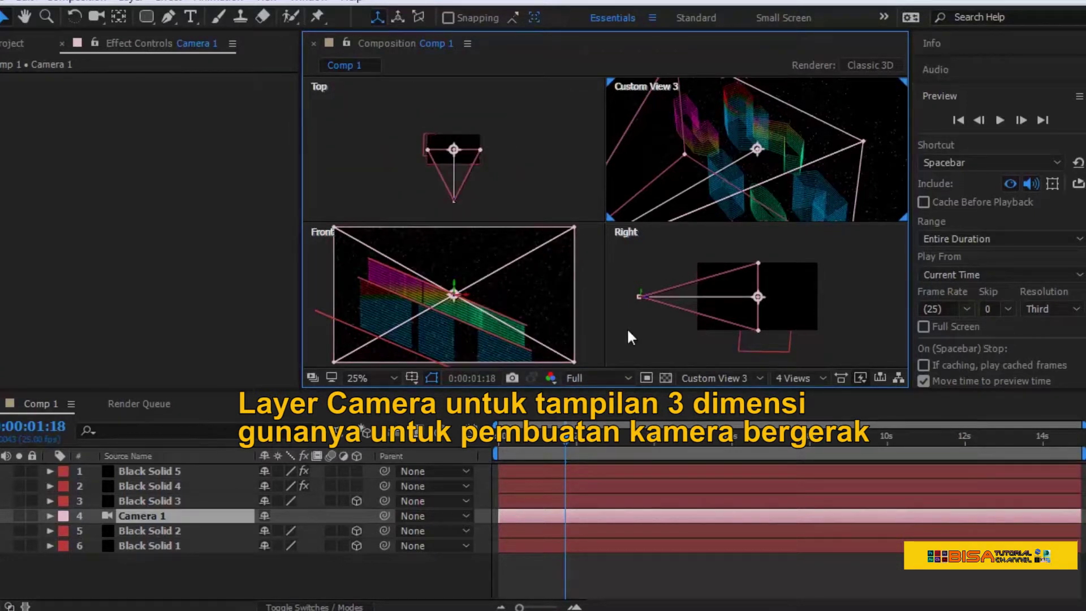
# - Drag the Camera 1 wireframe in the side views to frame the whole city
pyautogui.click(712, 498)
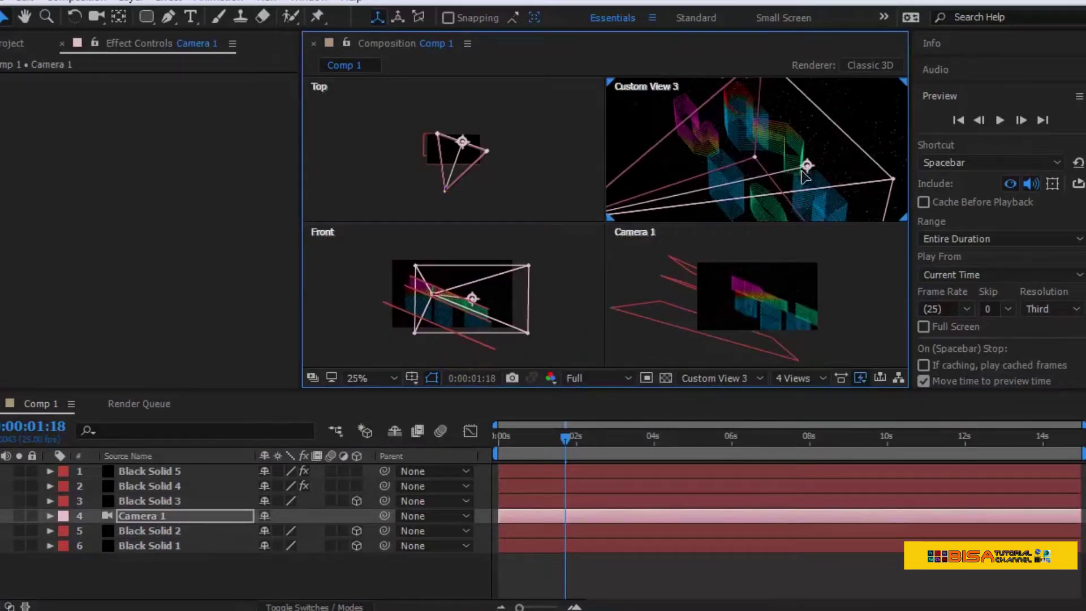
pyautogui.moveTo(805, 176)
pyautogui.mouseDown()
pyautogui.moveTo(661, 195)
pyautogui.moveTo(676, 214)
pyautogui.moveTo(786, 200)
pyautogui.moveTo(752, 180)
pyautogui.moveTo(787, 219)
pyautogui.mouseUp()
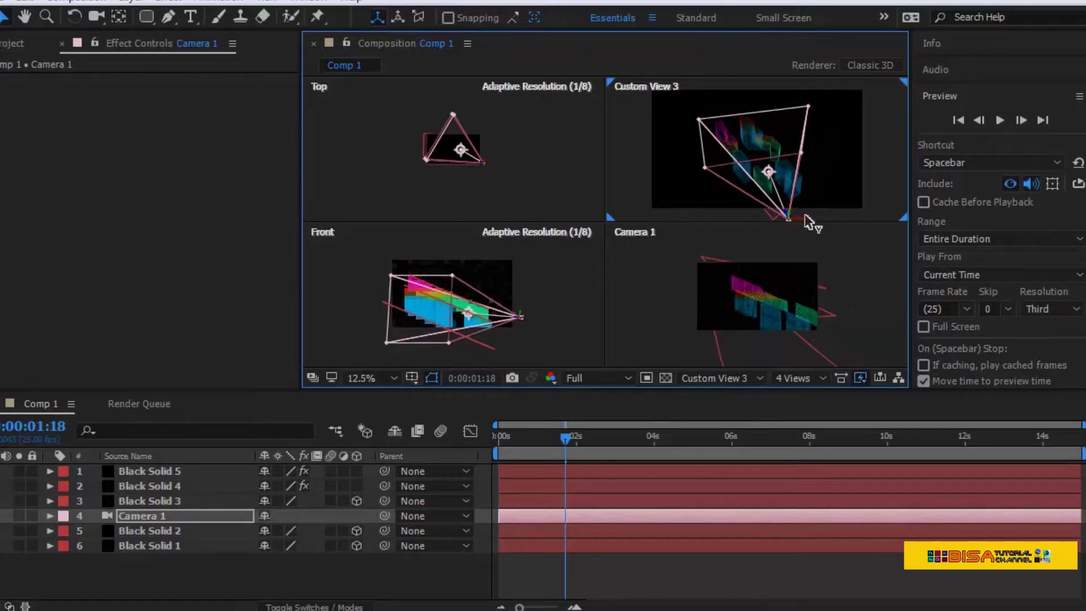
pyautogui.moveTo(789, 227); pyautogui.dragTo(816, 226)
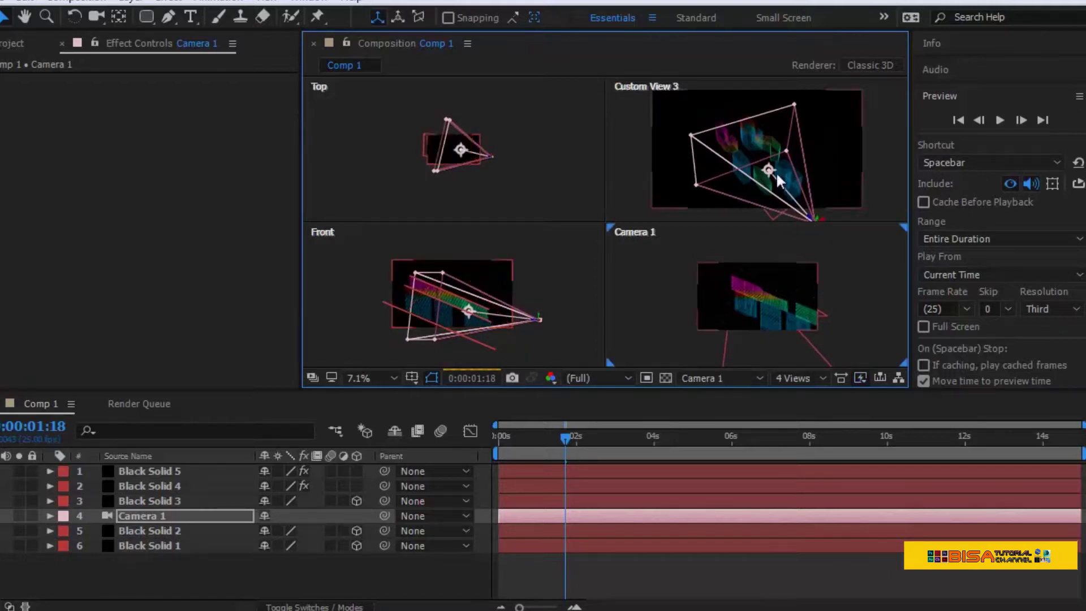
pyautogui.moveTo(769, 170); pyautogui.dragTo(781, 192)
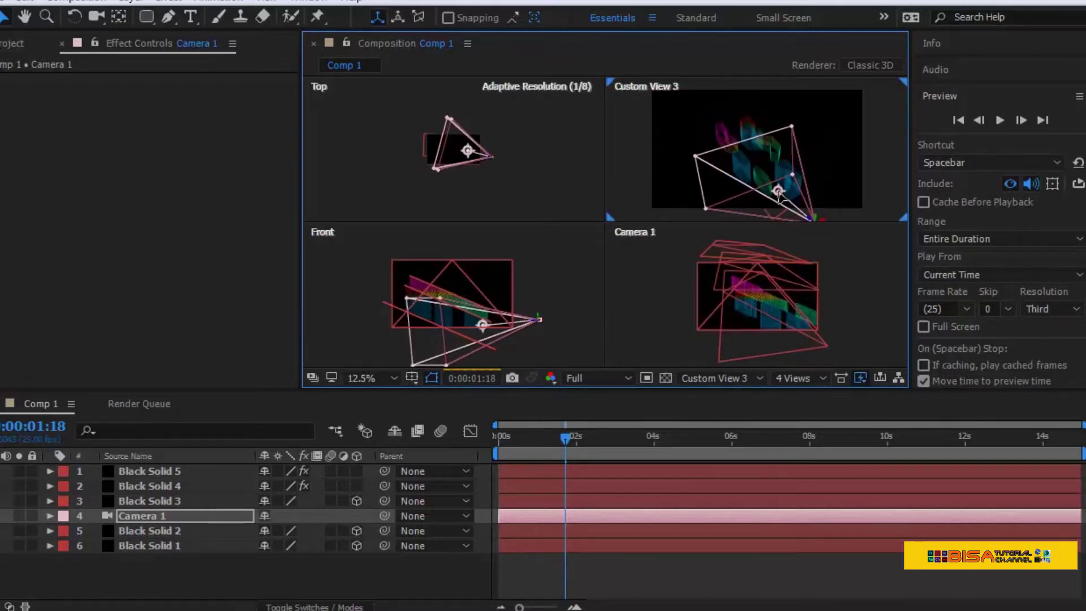
# - Show a single enlarged Camera 1 view and reveal Camera 1's Transform properties
pyautogui.press('F12')
pyautogui.click(820, 379)
pyautogui.click(814, 393)
pyautogui.press('.')
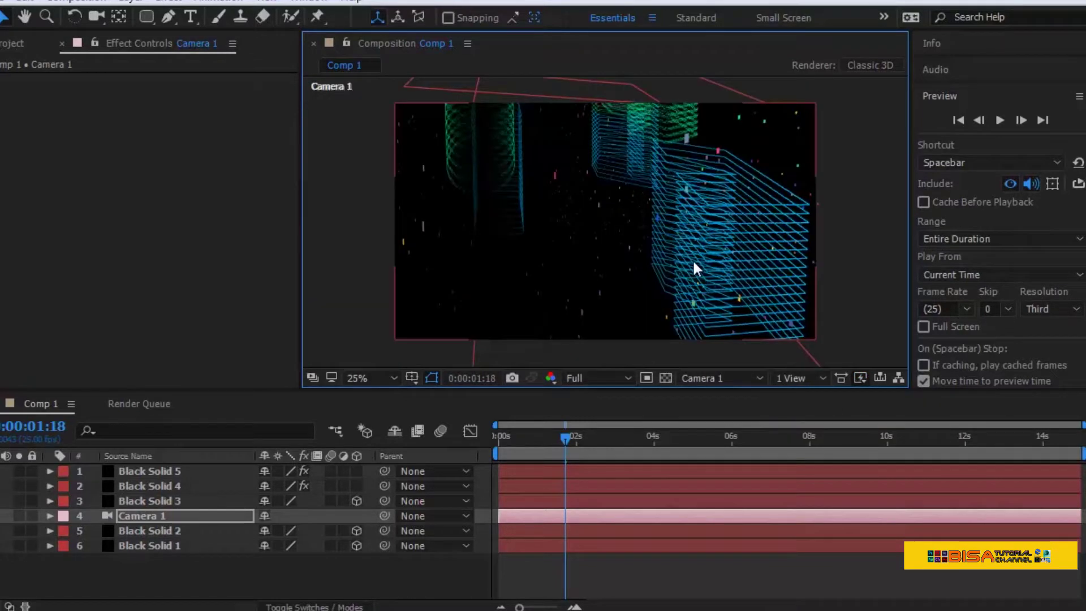
pyautogui.click(49, 516)
pyautogui.click(64, 531)
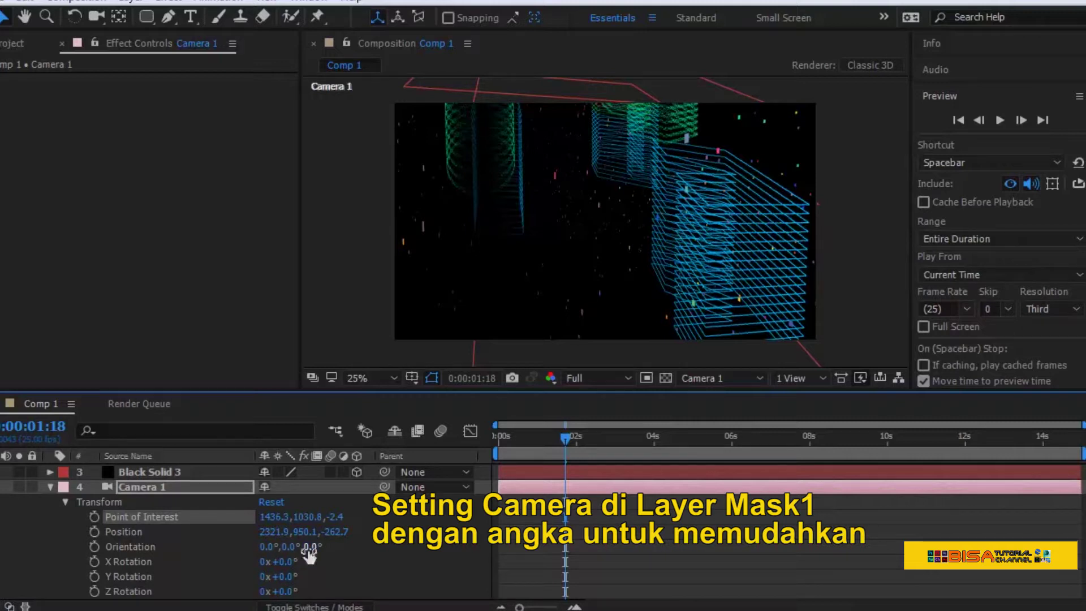
pyautogui.write('5')
# - Reset Orientation Z from 5° to 0 and drag the point of interest to 1069.2, 924.3, -6.7
pyautogui.click(356, 551)
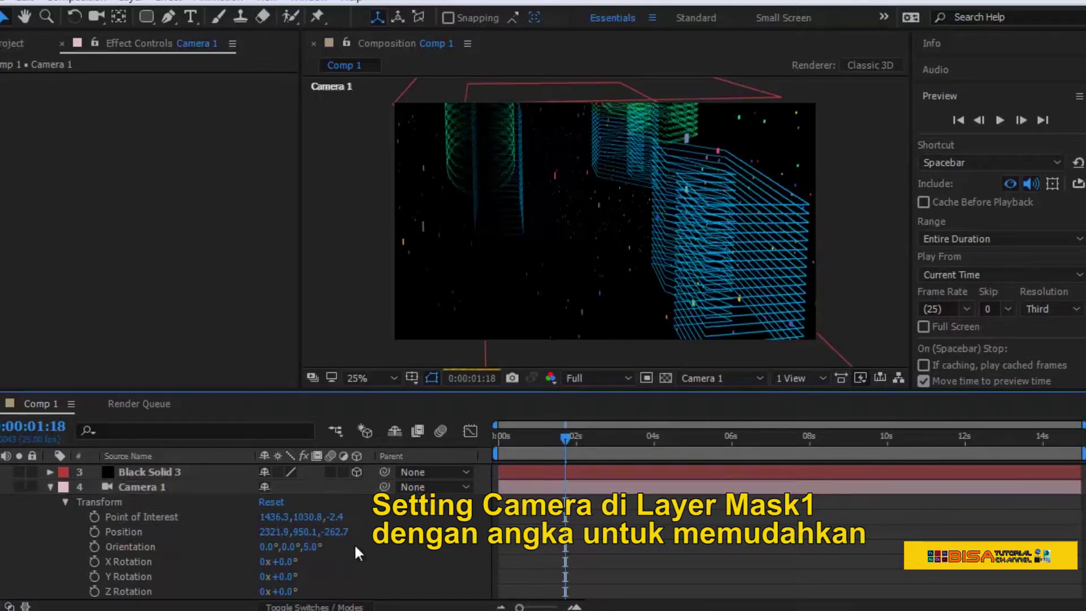
pyautogui.click(310, 546)
pyautogui.write('0')
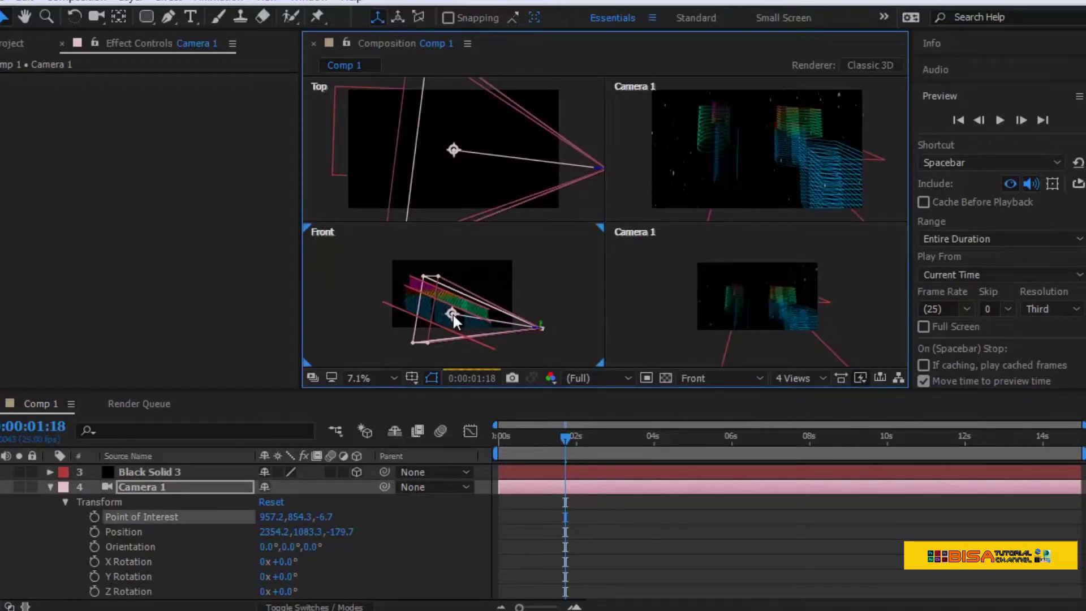
pyautogui.moveTo(453, 314); pyautogui.dragTo(460, 319)
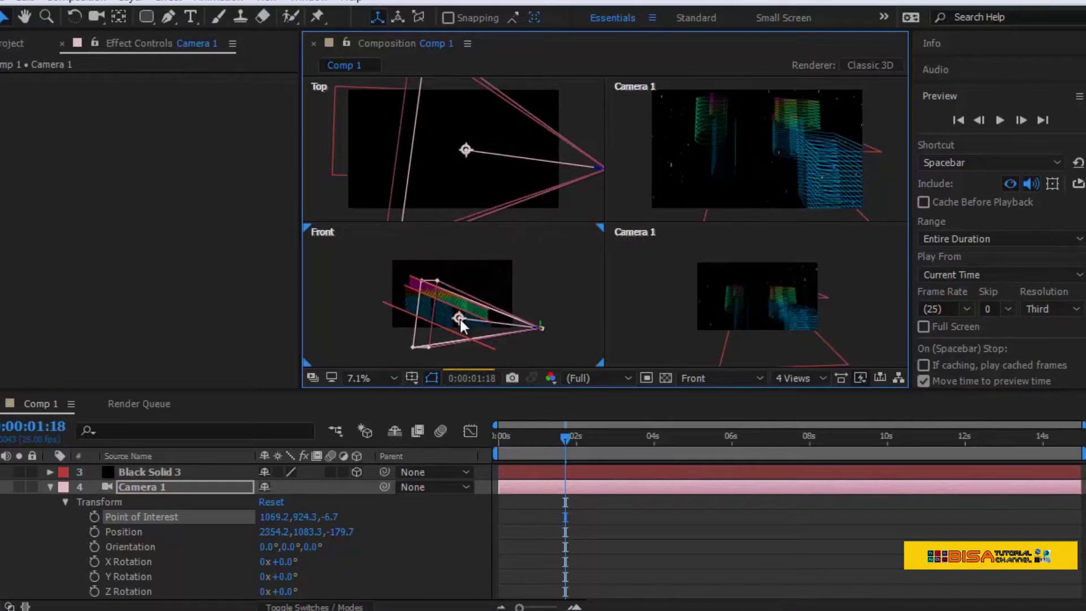
pyautogui.click(821, 380)
pyautogui.click(824, 395)
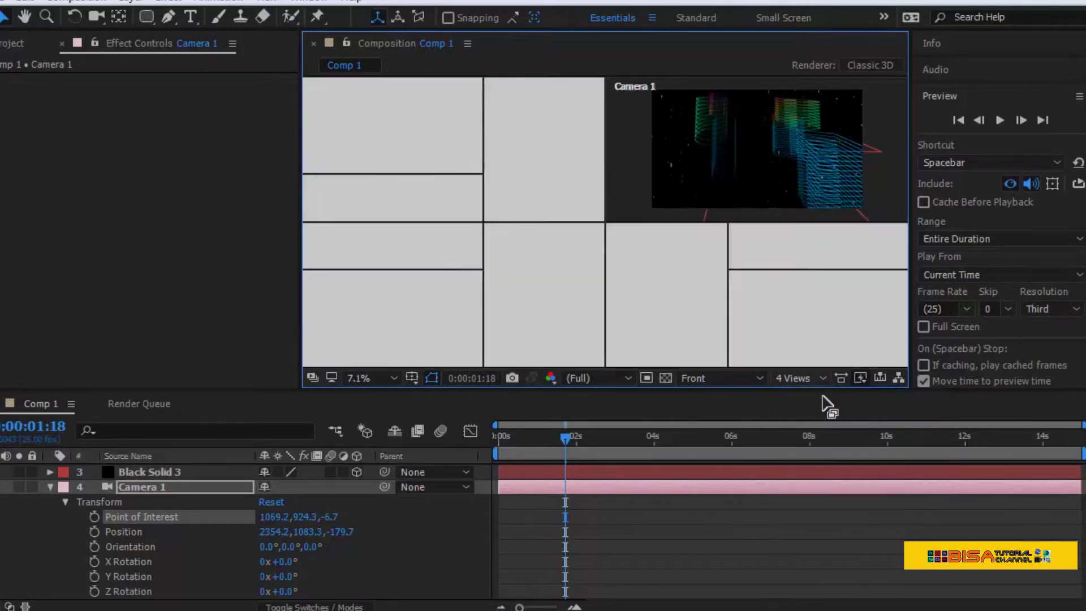
pyautogui.scroll(1, 623, 235)
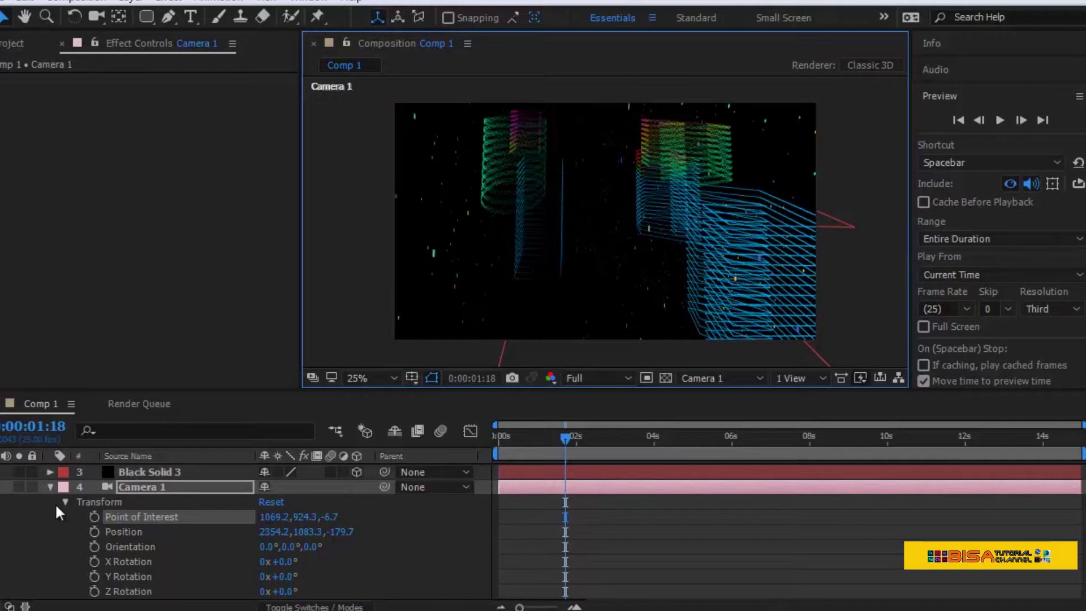
# - Fine-tune point-of-interest X, start Zoom keyframing, and raise the zoom at 2 seconds
pyautogui.moveTo(271, 519)
pyautogui.mouseDown()
pyautogui.moveTo(254, 529)
pyautogui.moveTo(275, 522)
pyautogui.moveTo(245, 517)
pyautogui.moveTo(322, 523)
pyautogui.mouseUp()
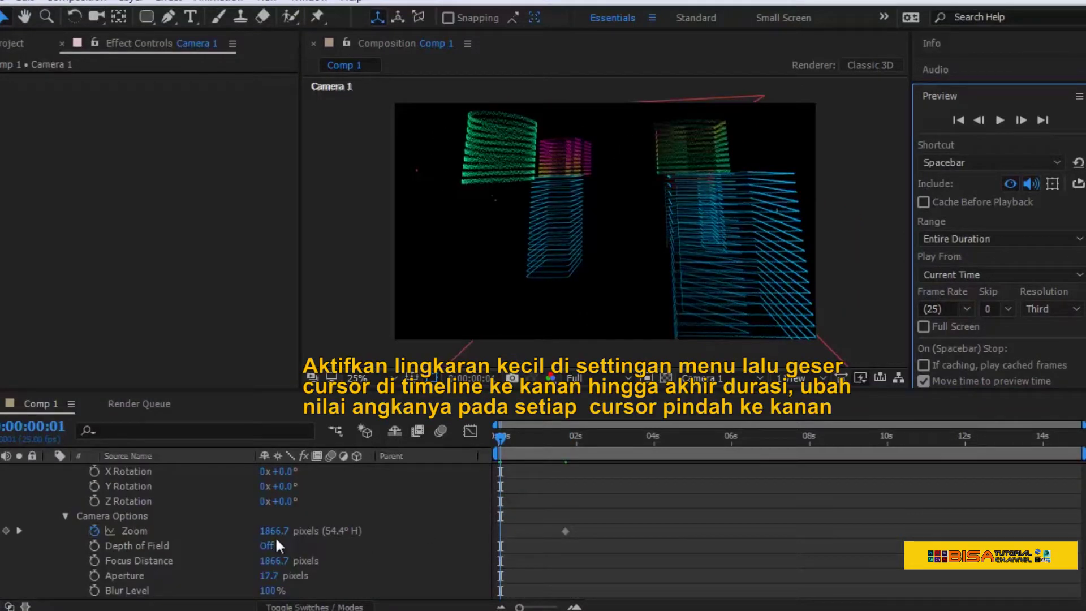
pyautogui.moveTo(274, 531); pyautogui.dragTo(283, 530)
pyautogui.click(573, 441)
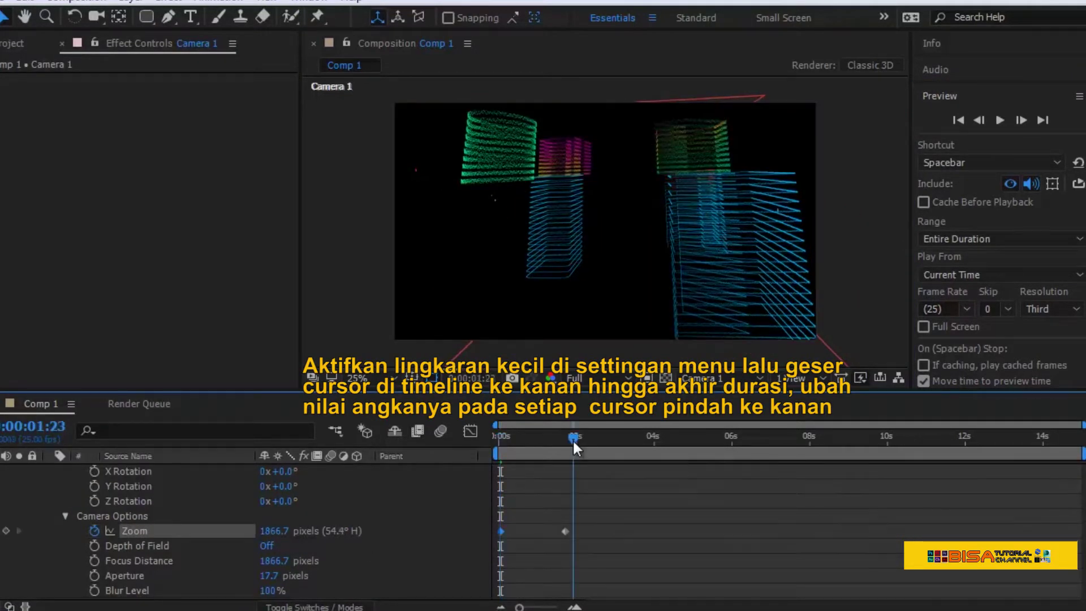
pyautogui.moveTo(573, 441); pyautogui.dragTo(576, 442)
pyautogui.moveTo(565, 531); pyautogui.dragTo(577, 531)
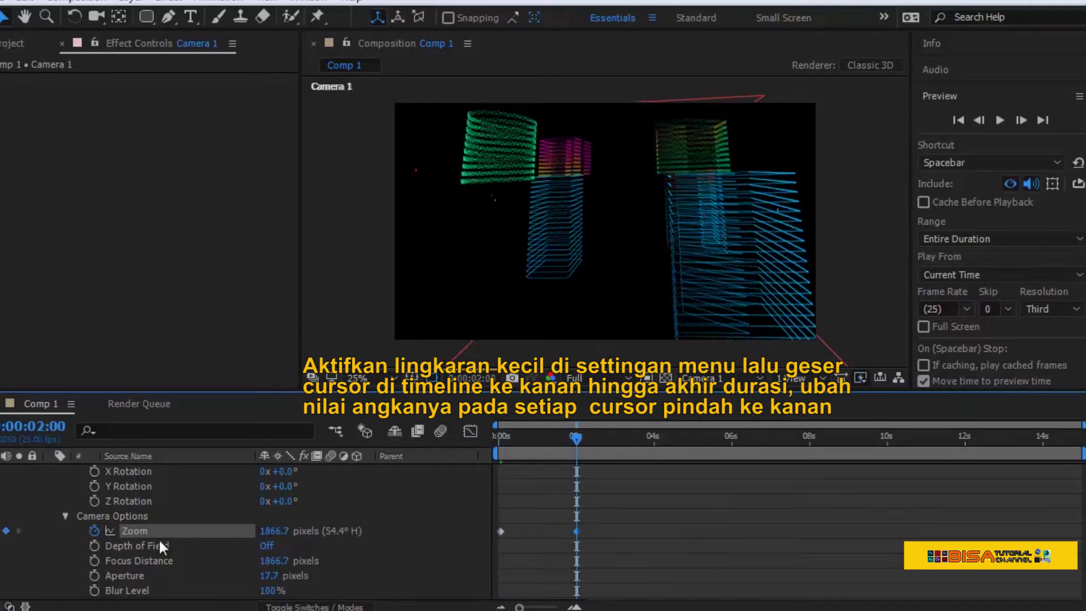
pyautogui.moveTo(274, 531); pyautogui.dragTo(369, 530)
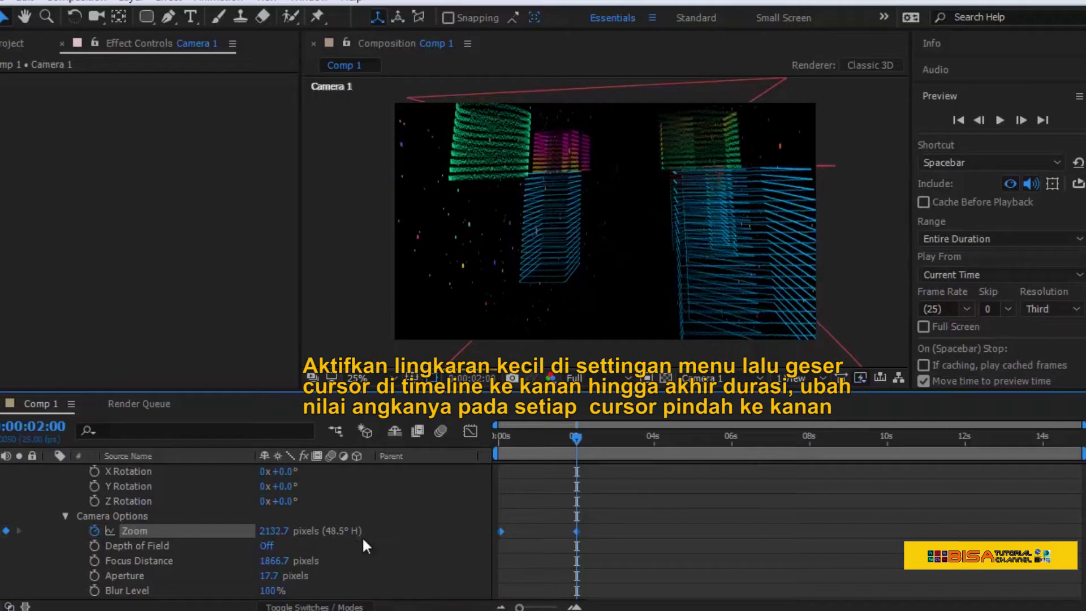
# - Key progressively higher Zoom values at 4 s, 6 s and 7:24, reaching 3038.7 pixels
pyautogui.click(654, 438)
pyautogui.moveTo(275, 531); pyautogui.dragTo(411, 533)
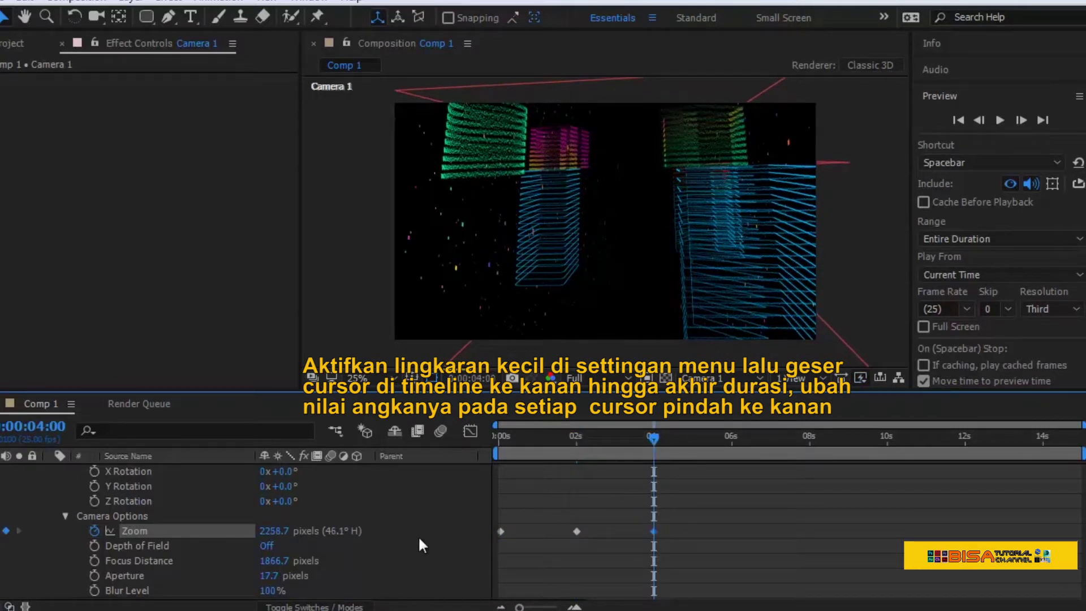
pyautogui.moveTo(275, 531); pyautogui.dragTo(402, 530)
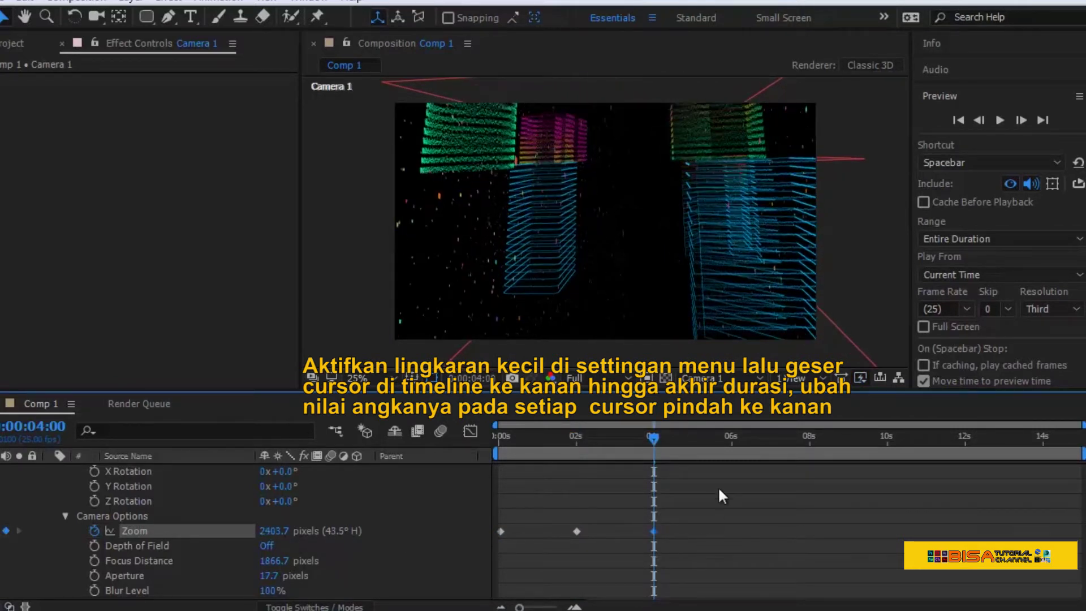
pyautogui.click(733, 439)
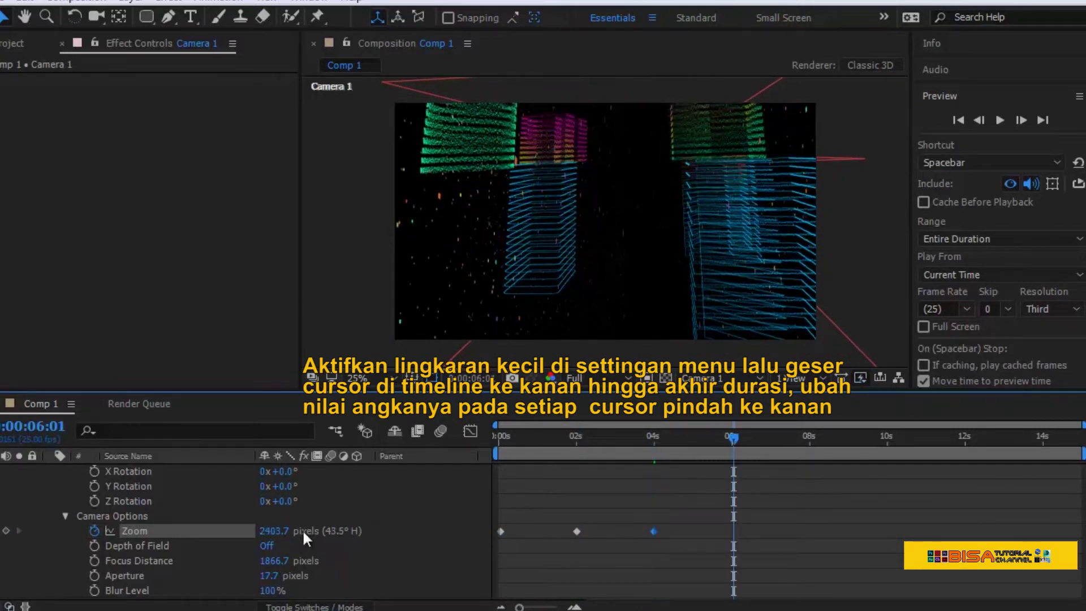
pyautogui.moveTo(274, 532); pyautogui.dragTo(476, 535)
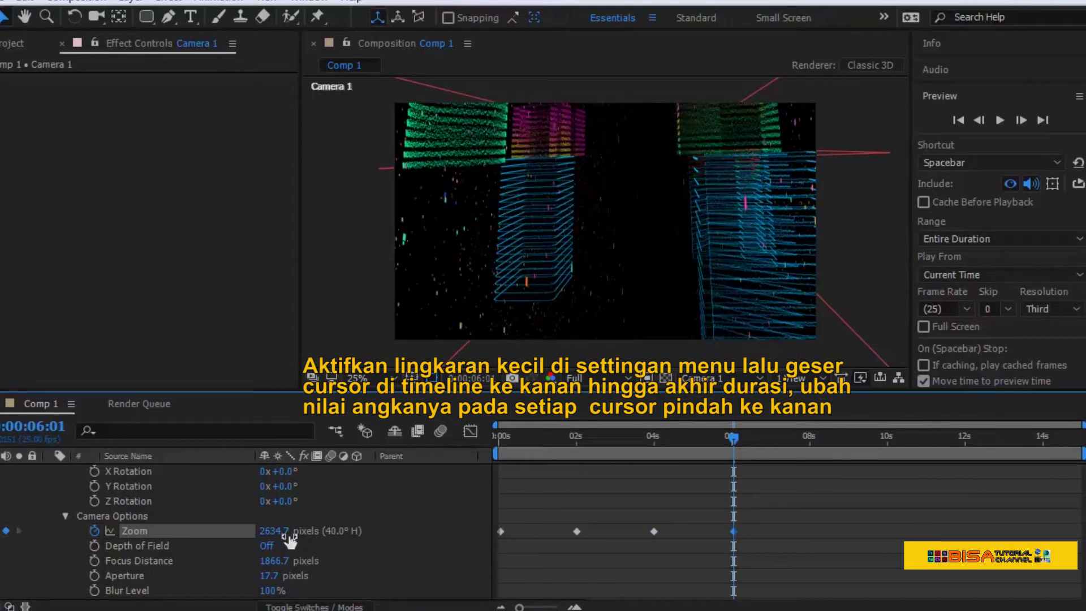
pyautogui.click(808, 438)
pyautogui.moveTo(278, 531); pyautogui.dragTo(428, 537)
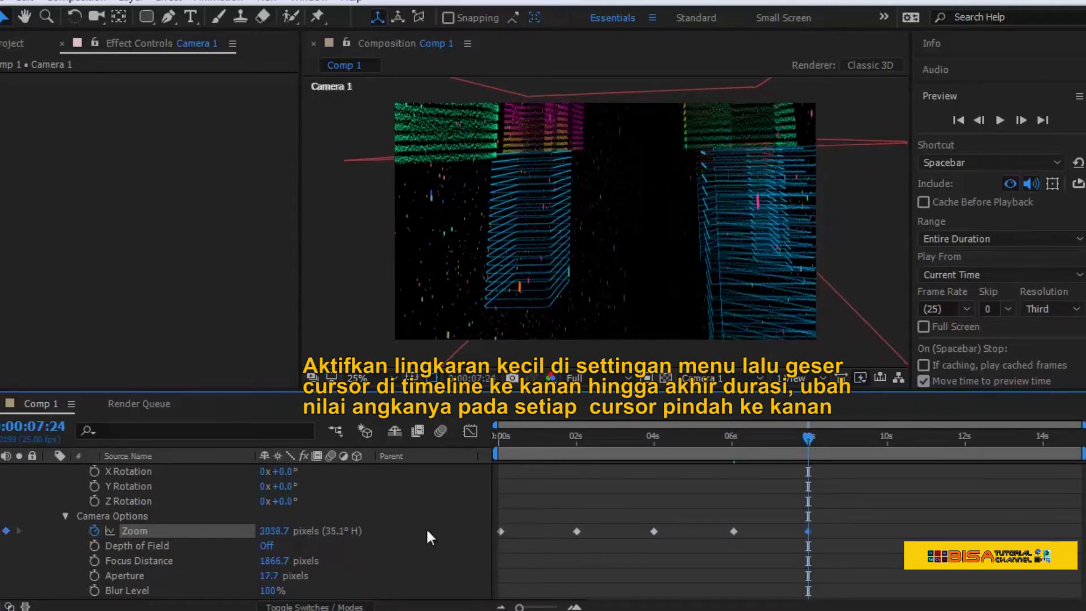
pyautogui.scroll(3, 394, 535)
# - Key Camera 1 Position at 7:24 and 9:24, ending at 1970.2, 1291.3, -15.7
pyautogui.moveTo(336, 531); pyautogui.dragTo(431, 542)
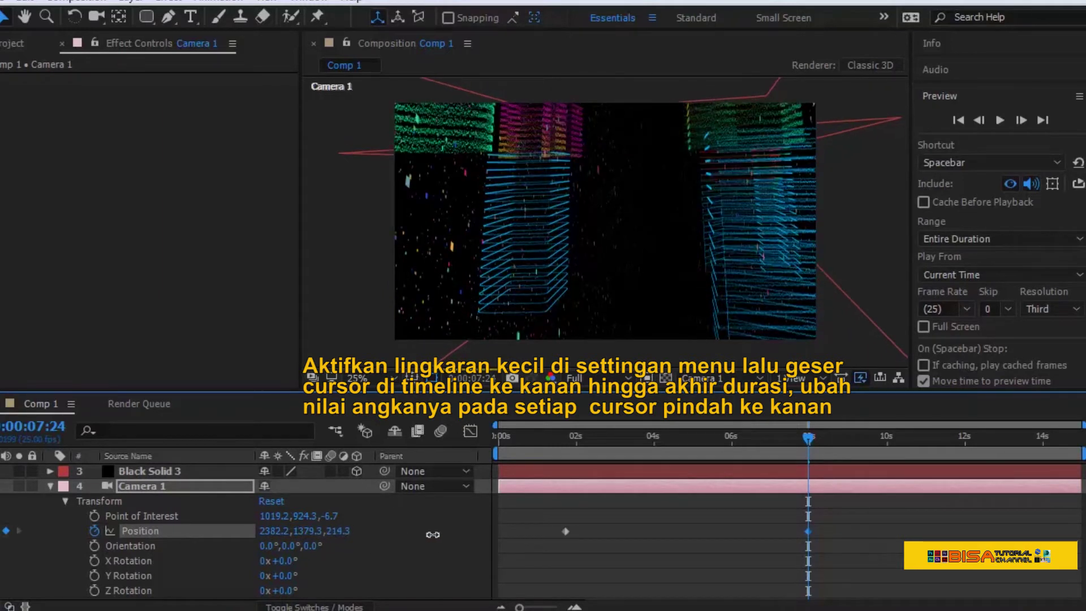
pyautogui.moveTo(276, 531)
pyautogui.mouseDown()
pyautogui.moveTo(344, 537)
pyautogui.moveTo(197, 586)
pyautogui.mouseUp()
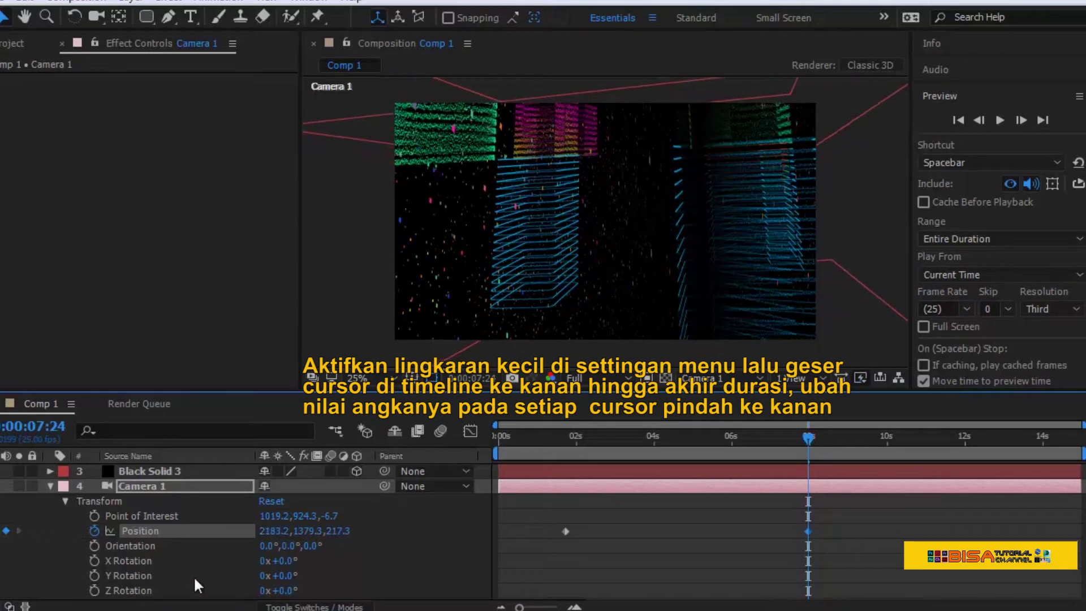
pyautogui.click(887, 455)
pyautogui.moveTo(277, 530)
pyautogui.mouseDown()
pyautogui.moveTo(313, 530)
pyautogui.moveTo(283, 532)
pyautogui.moveTo(302, 537)
pyautogui.mouseUp()
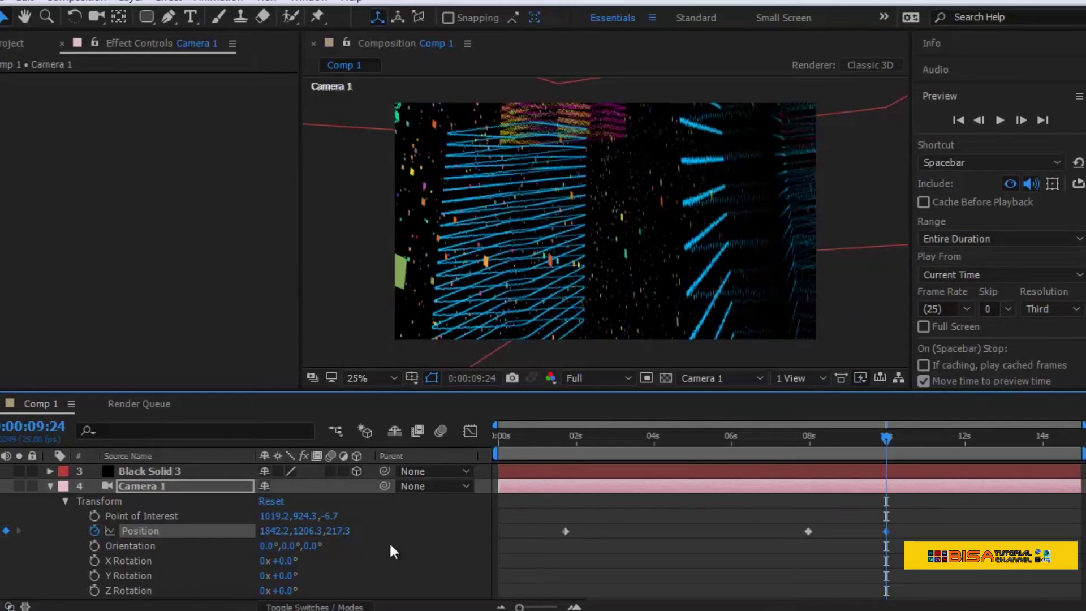
pyautogui.moveTo(340, 531); pyautogui.dragTo(187, 534)
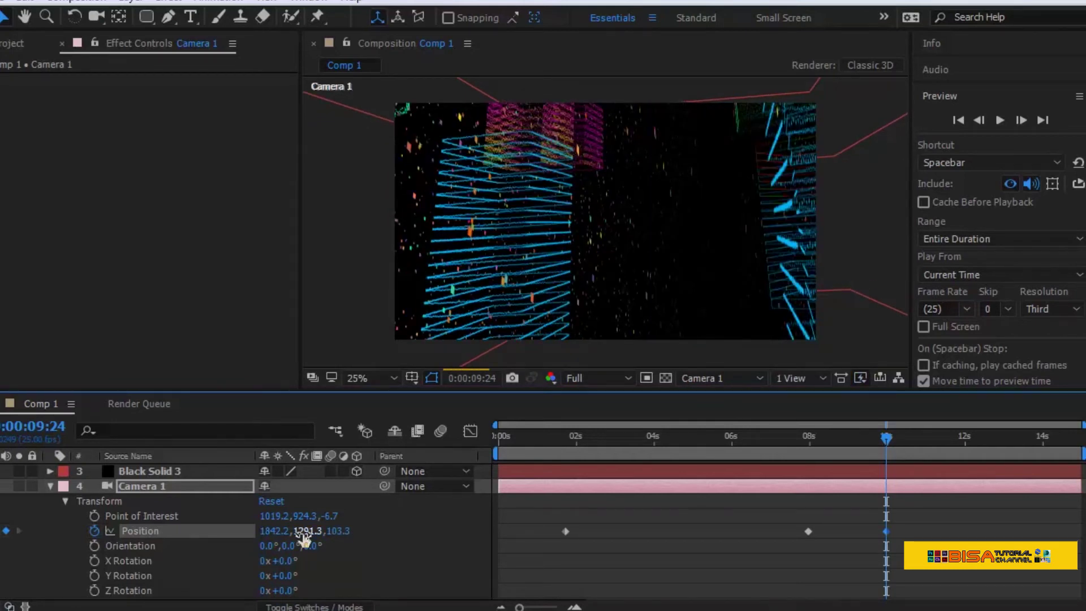
pyautogui.moveTo(302, 535); pyautogui.dragTo(339, 536)
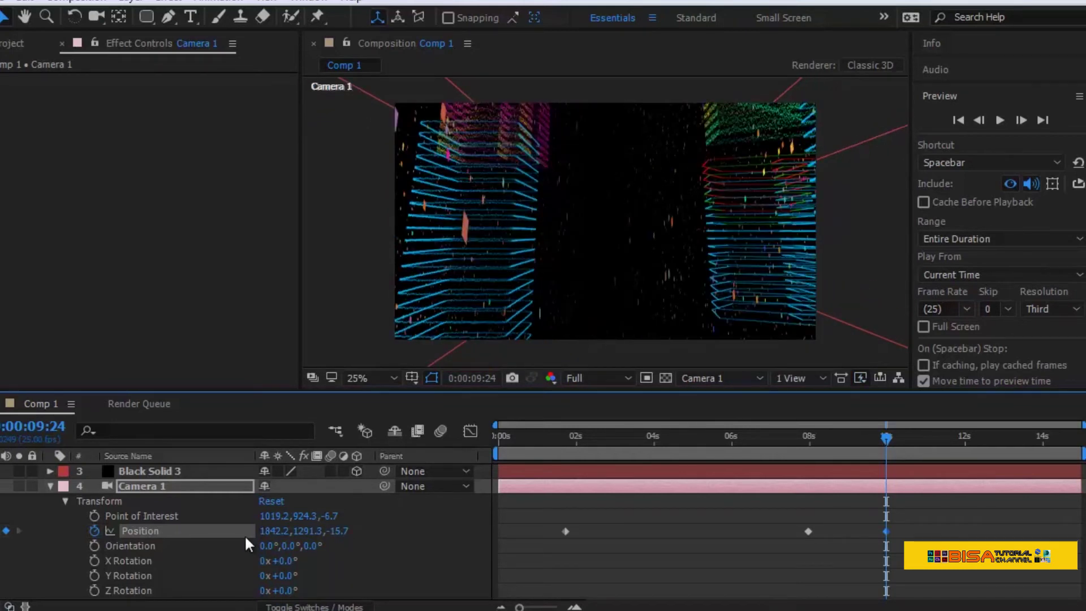
pyautogui.moveTo(268, 531); pyautogui.dragTo(386, 525)
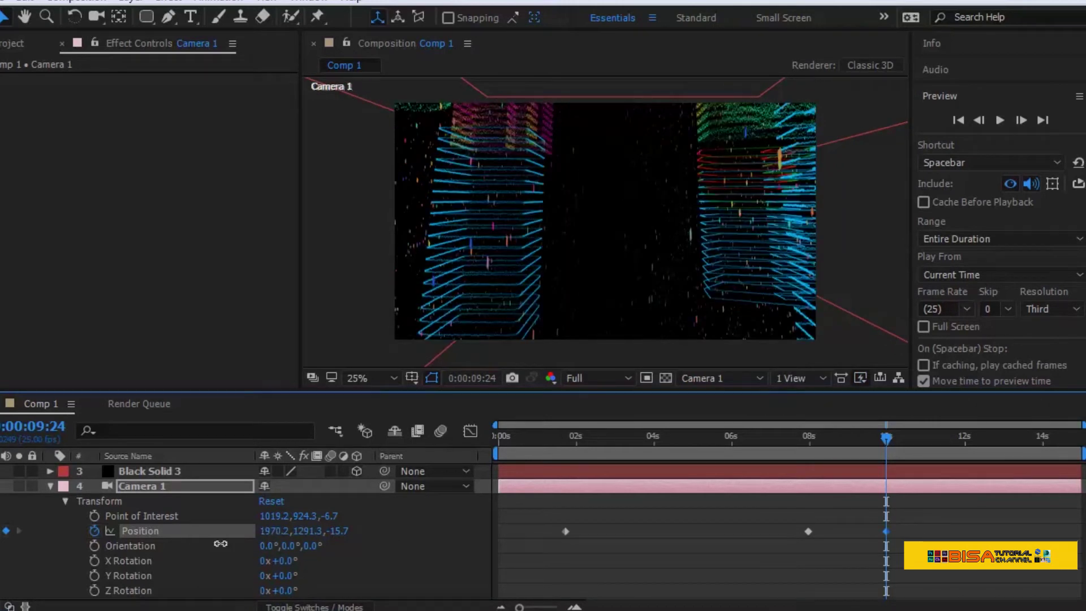